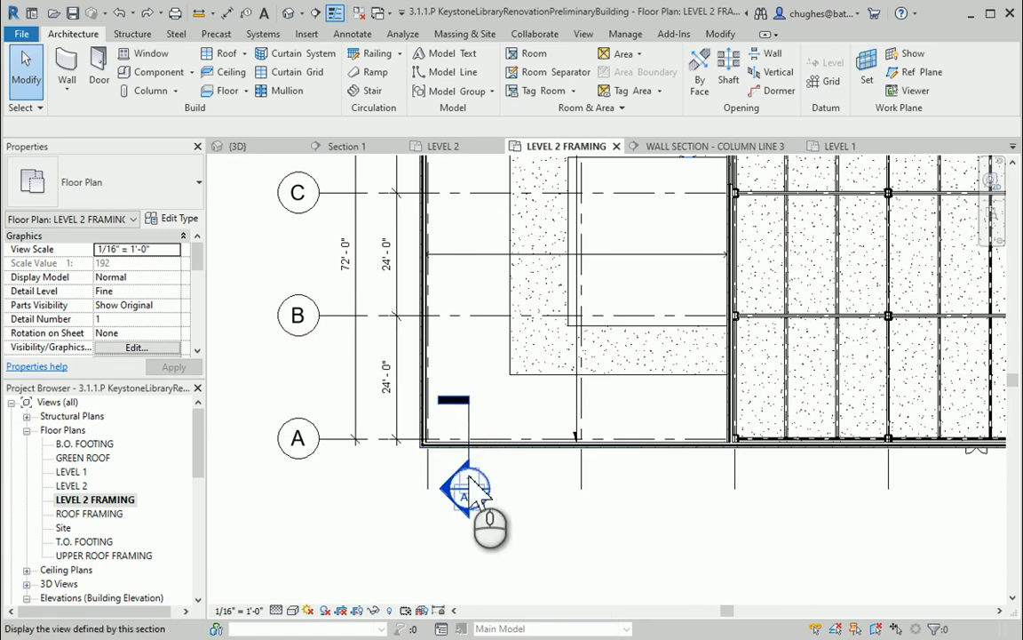
Step: Cut a short building section through the exterior wall at grid A, beside the existing section, and open its view
scroll(475, 477, "up", 3)
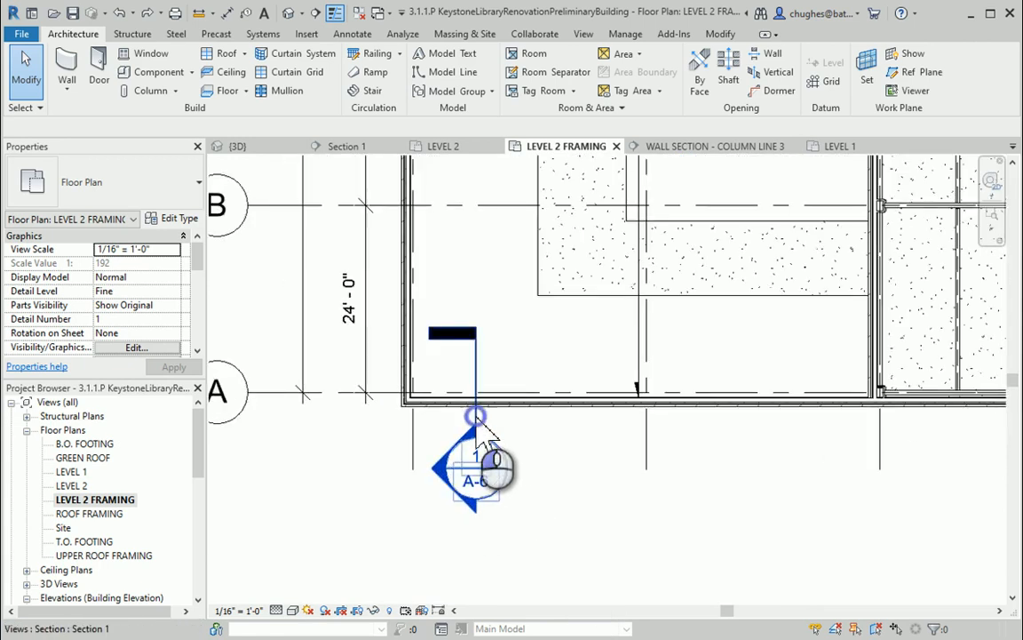
left_click(500, 437)
left_click(612, 498)
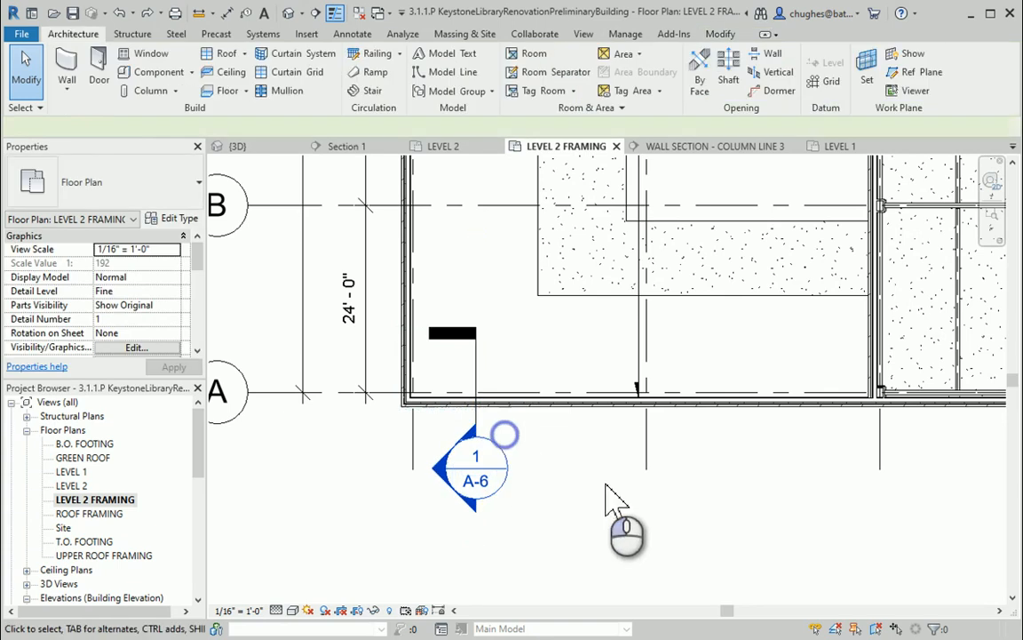
left_click(316, 15)
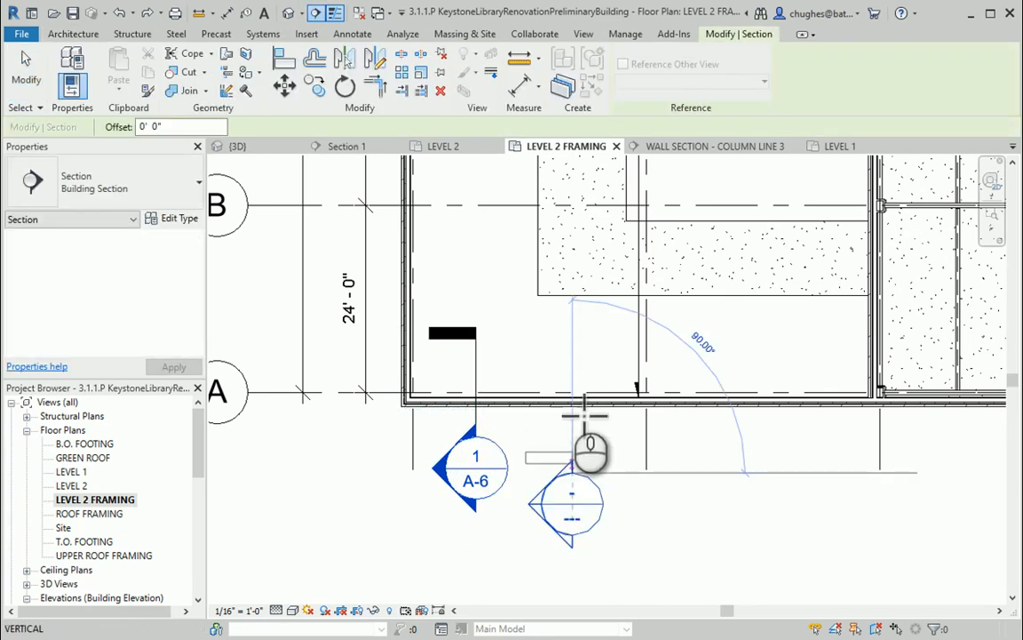
left_click(570, 332)
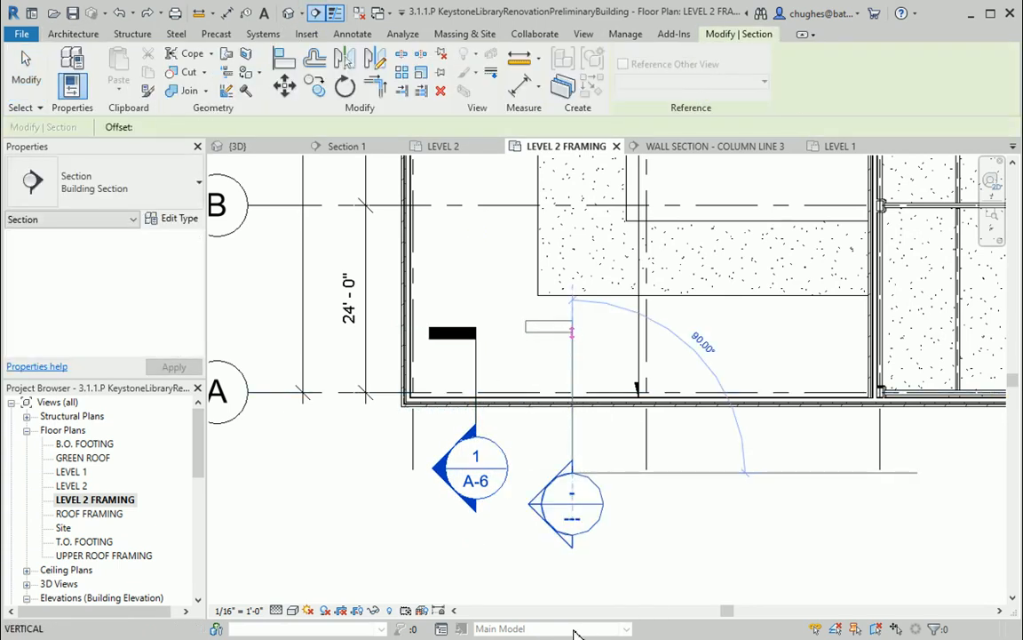
left_click(578, 480)
right_click(578, 438)
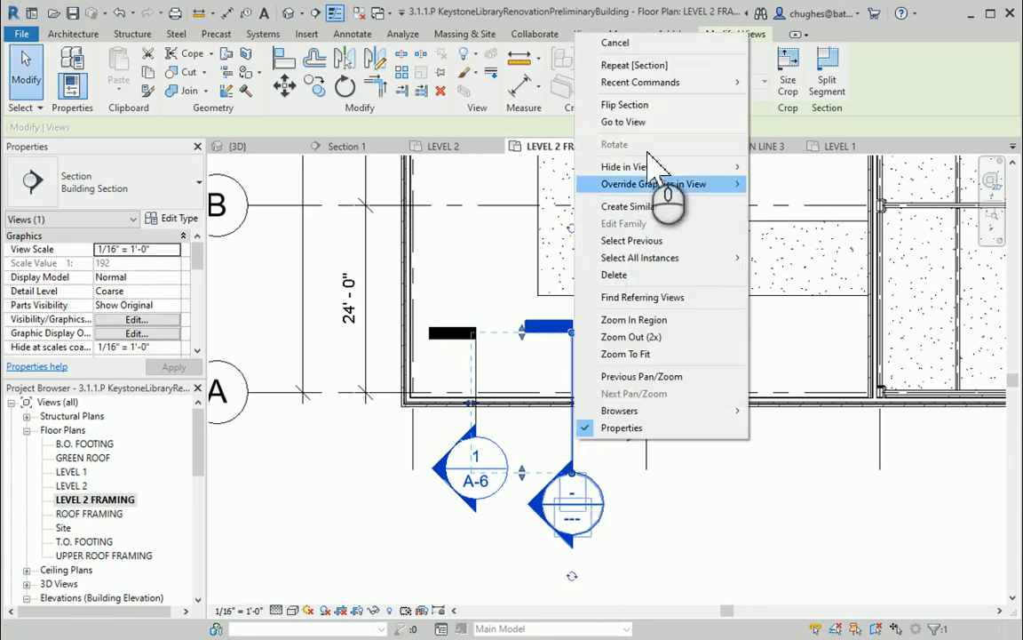
left_click(627, 122)
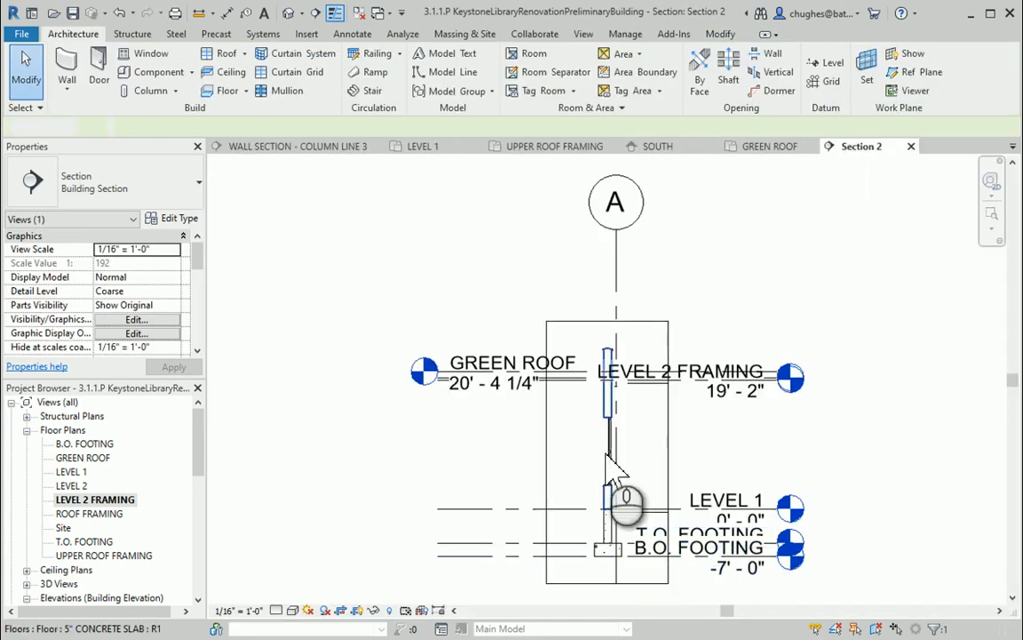
Step: Set the new section view's scale to 1/2" = 1'-0"
scroll(612, 428, "up", 2)
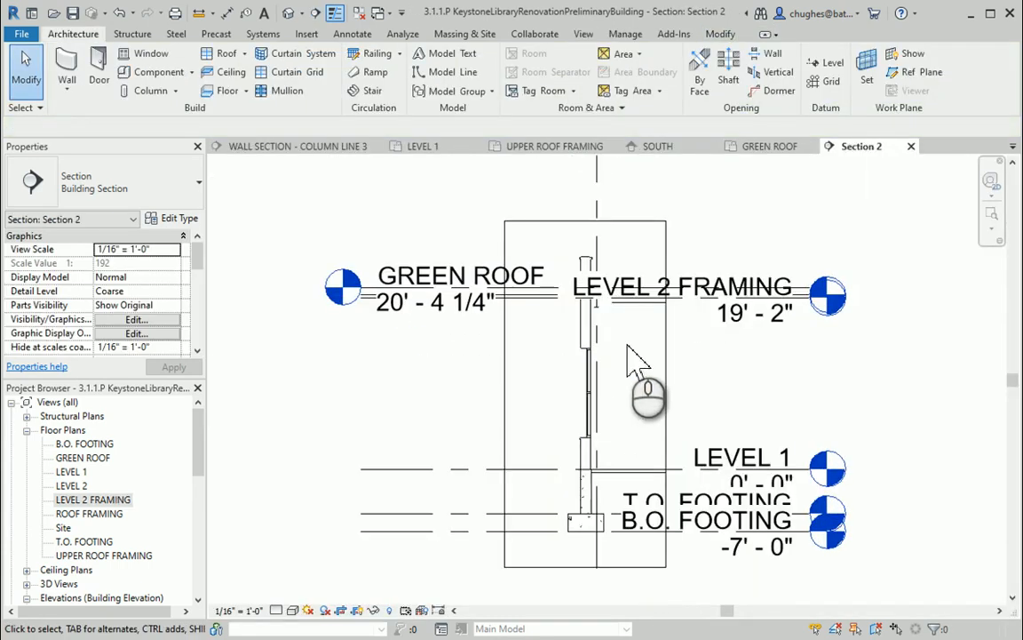
scroll(613, 409, "up", 1)
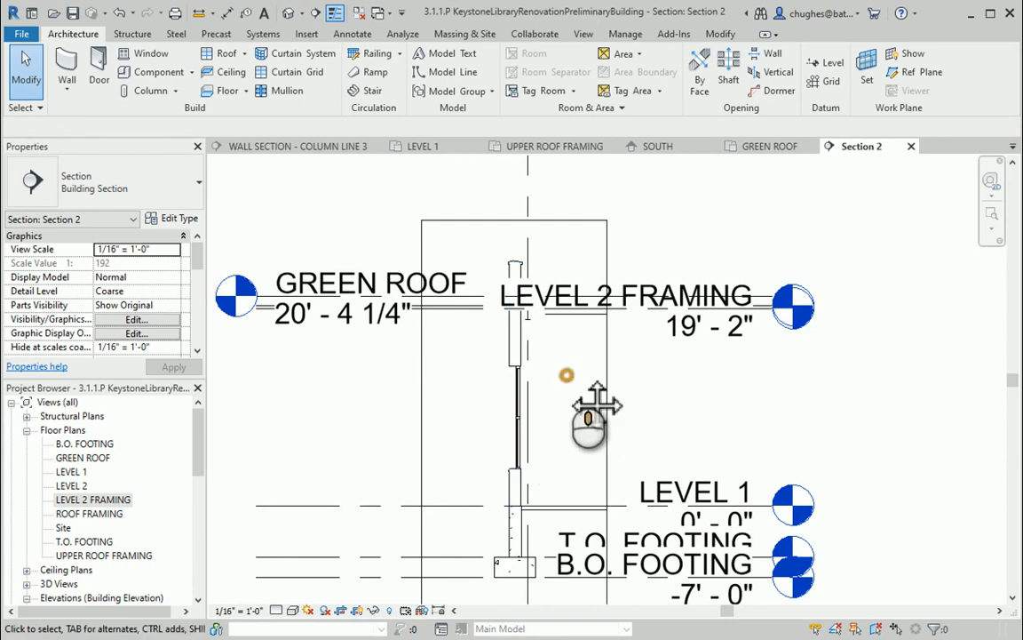
middle_click_drag(589, 409, 565, 402)
left_click(238, 611)
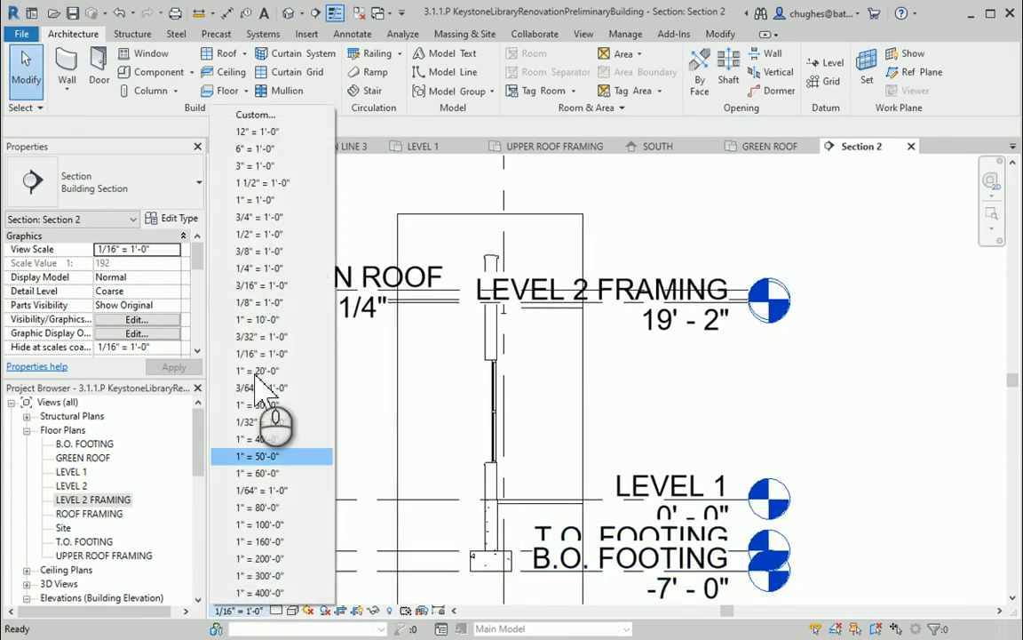
left_click(257, 234)
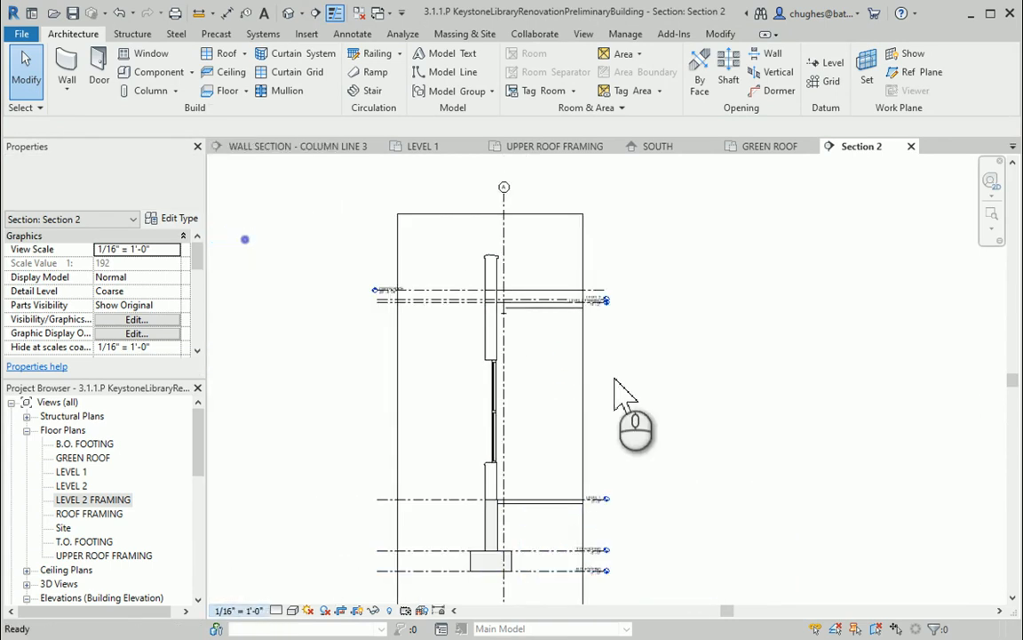
Step: Crop the section closer to the wall's exterior side and raise the lower crop edge to just below the Level 2 framing
left_click(399, 391)
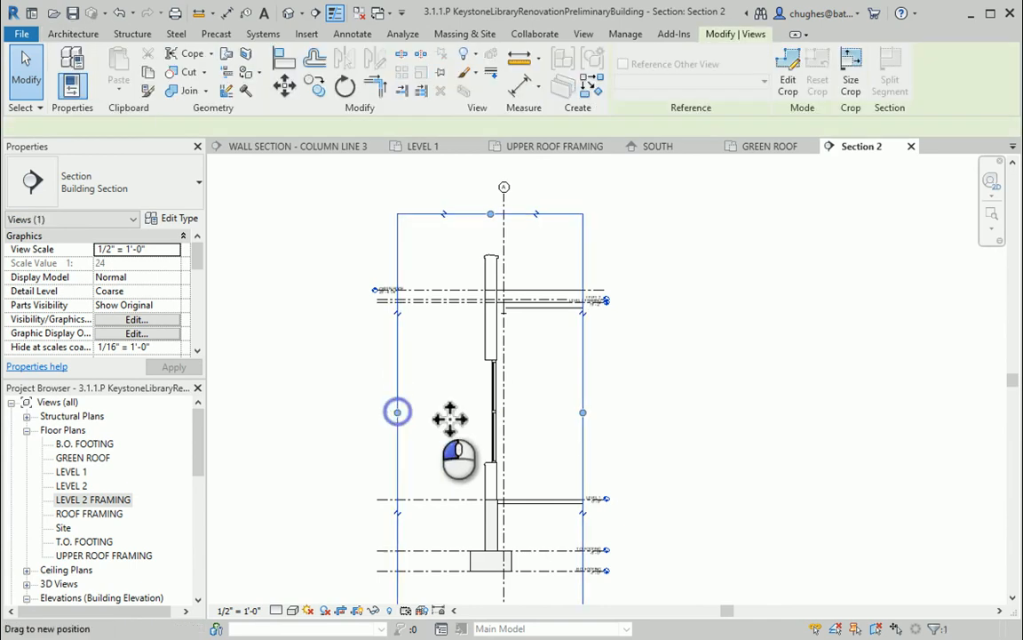
left_click_drag(397, 411, 460, 412)
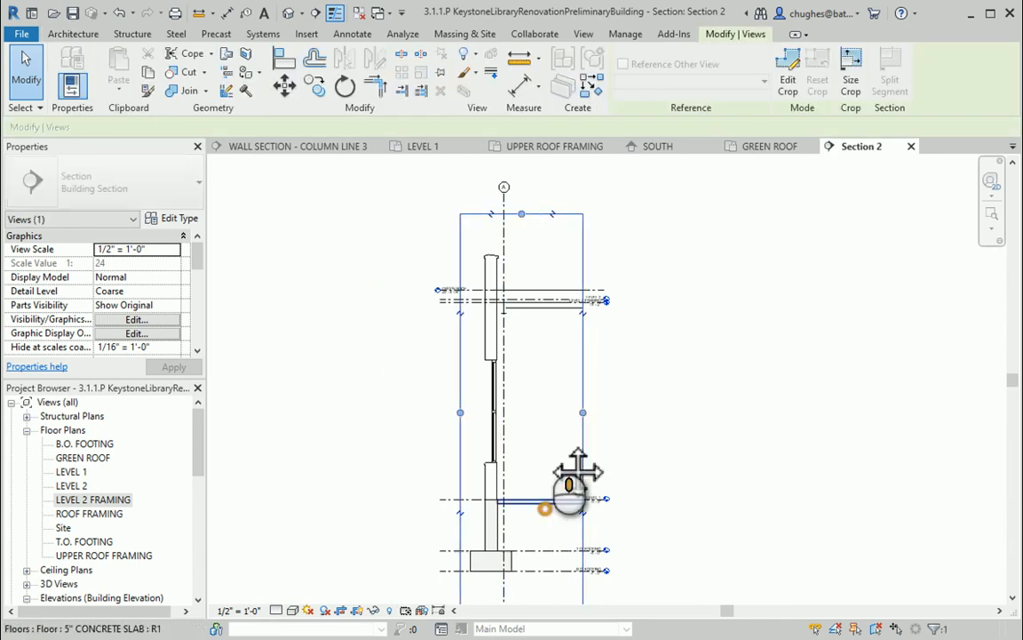
middle_click_drag(577, 471, 580, 405)
left_click_drag(526, 547, 525, 260)
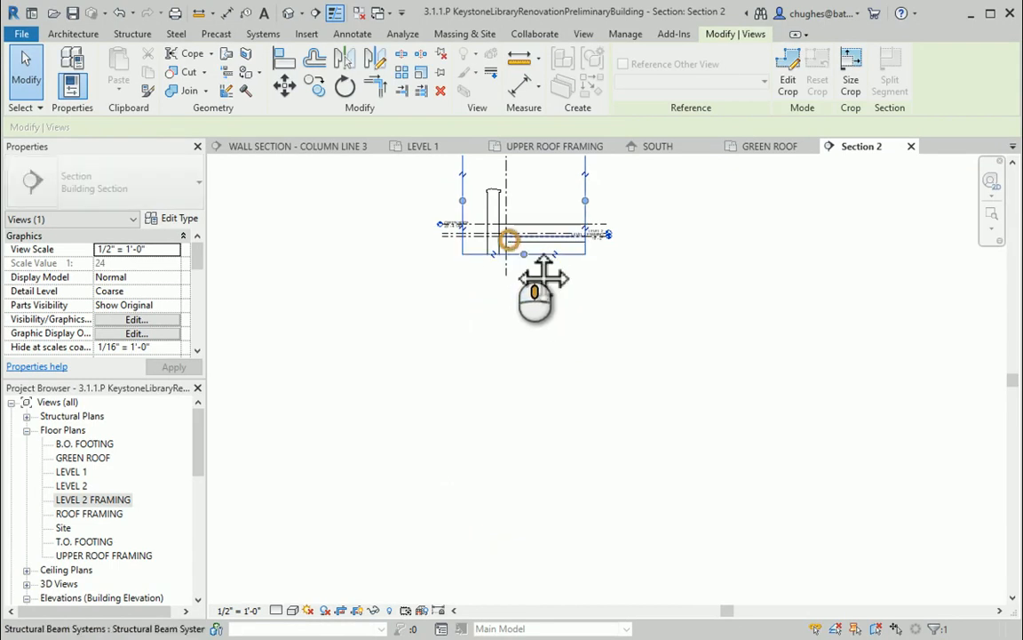
Step: Set the section view's detail level to Fine
scroll(524, 284, "up", 5)
scroll(521, 303, "up", 3)
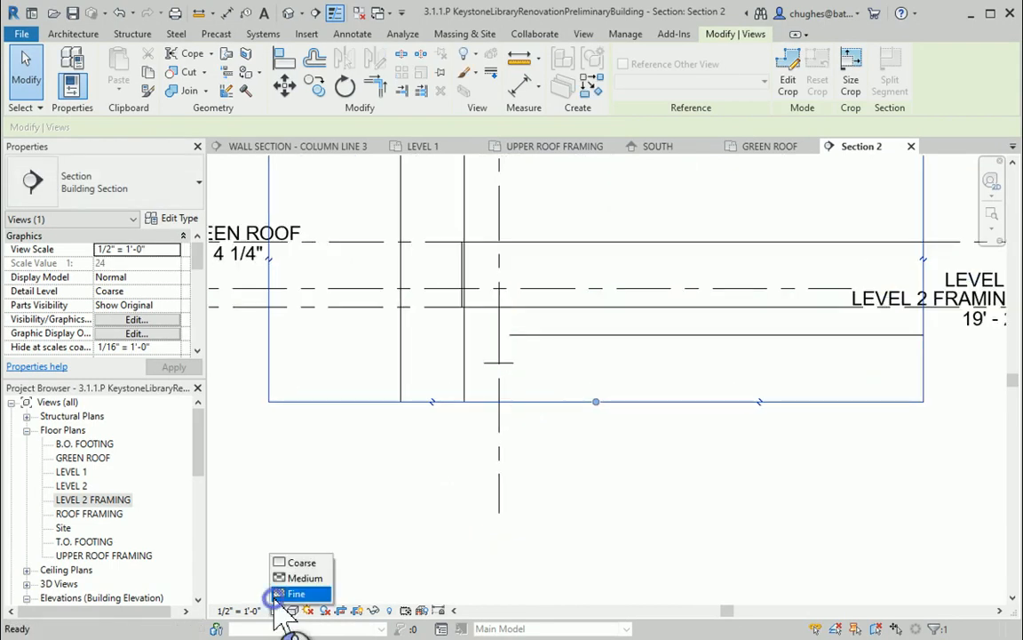
left_click(296, 594)
key("Escape")
scroll(609, 444, "up", 3)
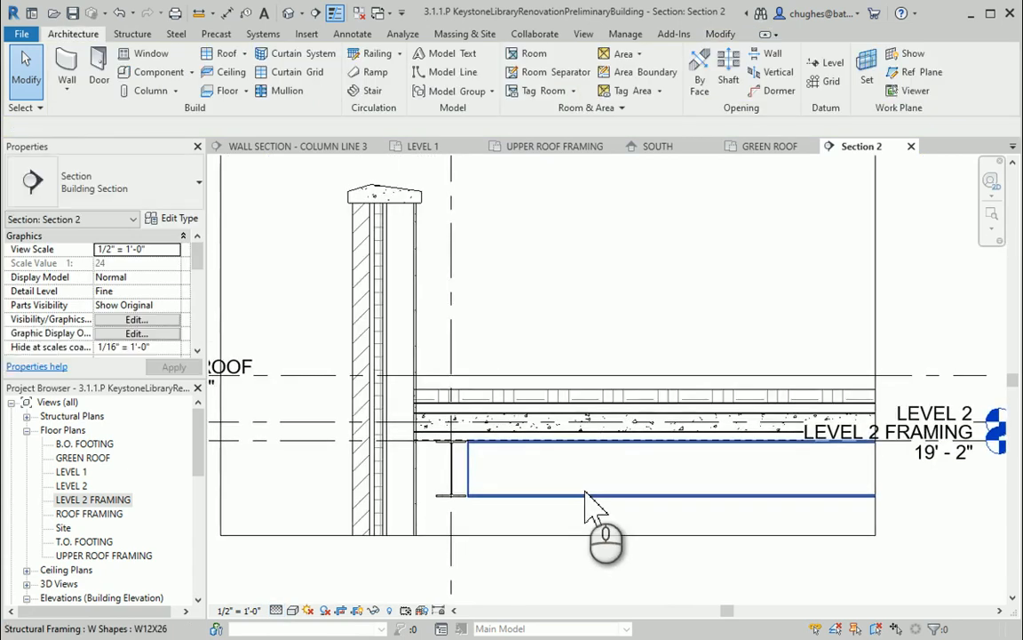
Step: Tighten the crop region to just above the parapet cap, near the wall's exterior face, and shorten the roof side
scroll(586, 491, "down", 1)
middle_click_drag(585, 491, 605, 450)
scroll(606, 450, "down", 1)
middle_click_drag(596, 315, 583, 358)
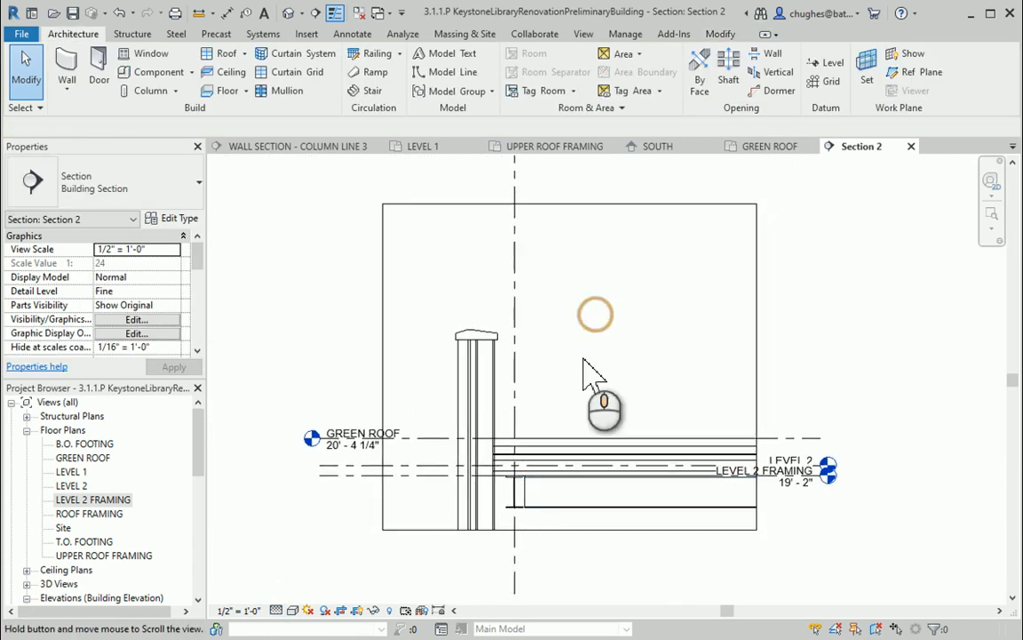
left_click(566, 214)
left_click_drag(570, 210, 592, 338)
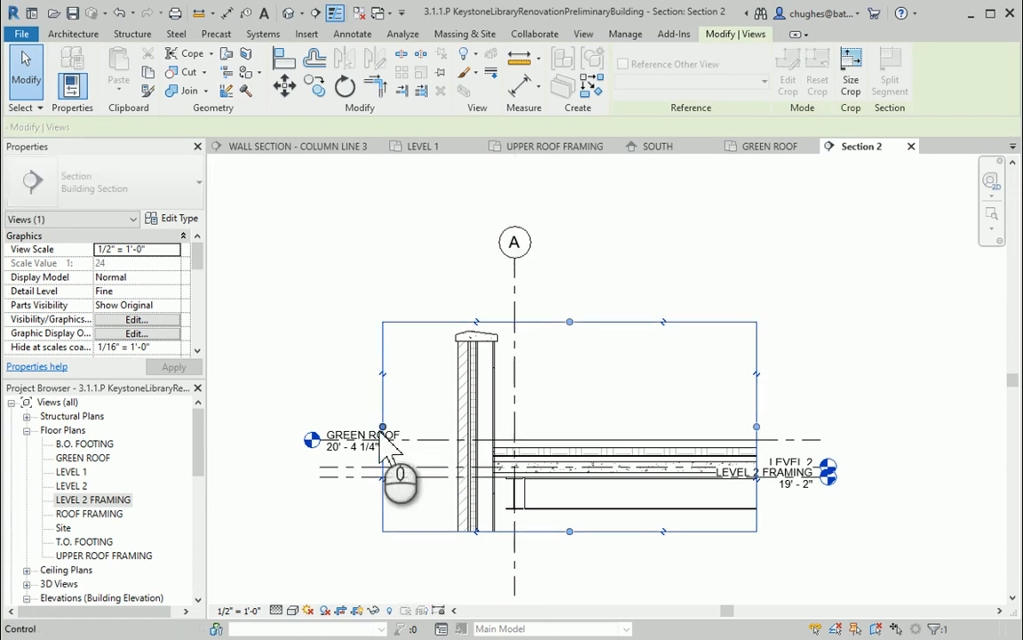
left_click_drag(383, 427, 436, 425)
middle_click_drag(583, 432, 583, 397)
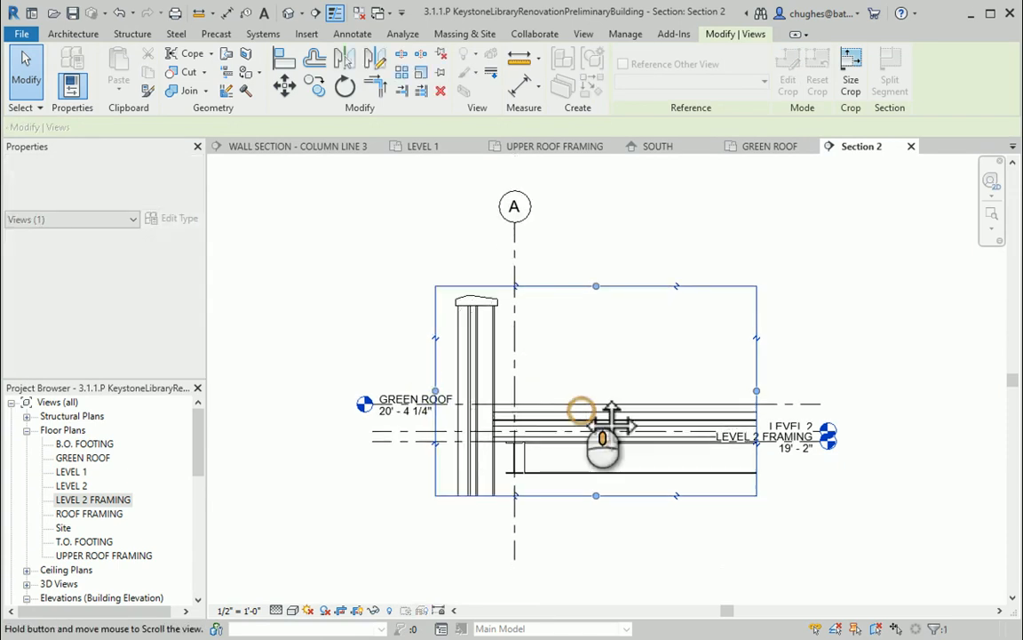
scroll(582, 397, "up", 1)
scroll(584, 410, "up", 1)
left_click_drag(813, 389, 724, 401)
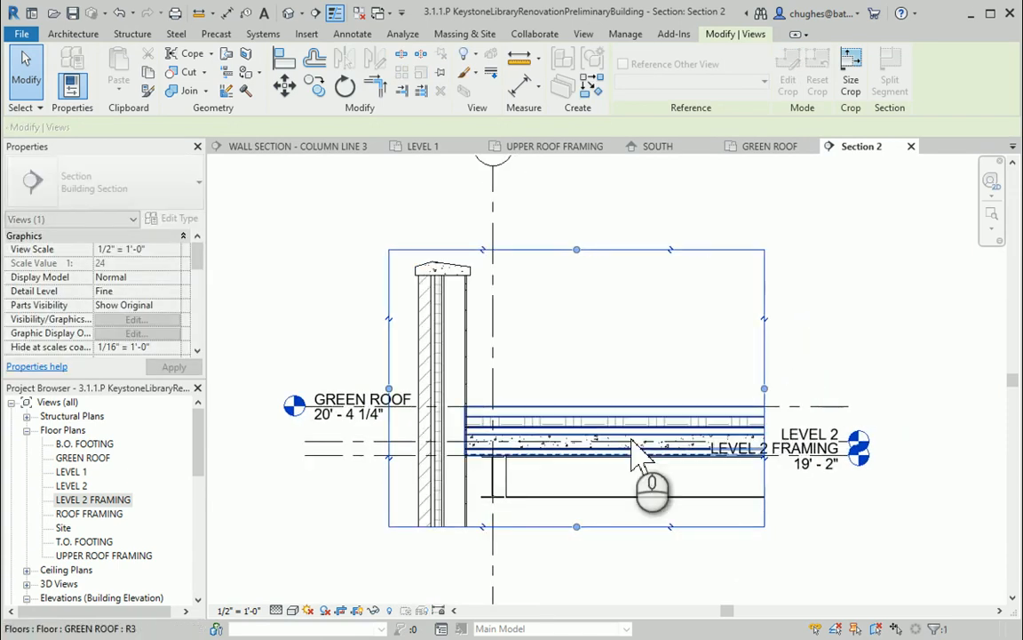
left_click(256, 322)
Step: Show the GREEN ROOF level head on the roof side with the other level heads and hide the one on the wall's exterior side
left_click(327, 406)
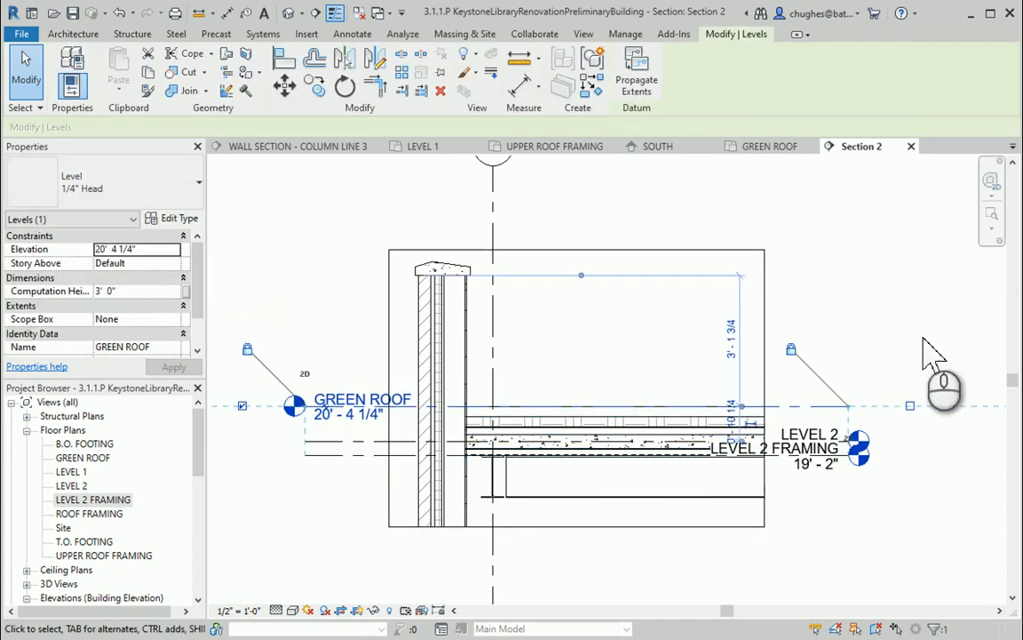
left_click(913, 406)
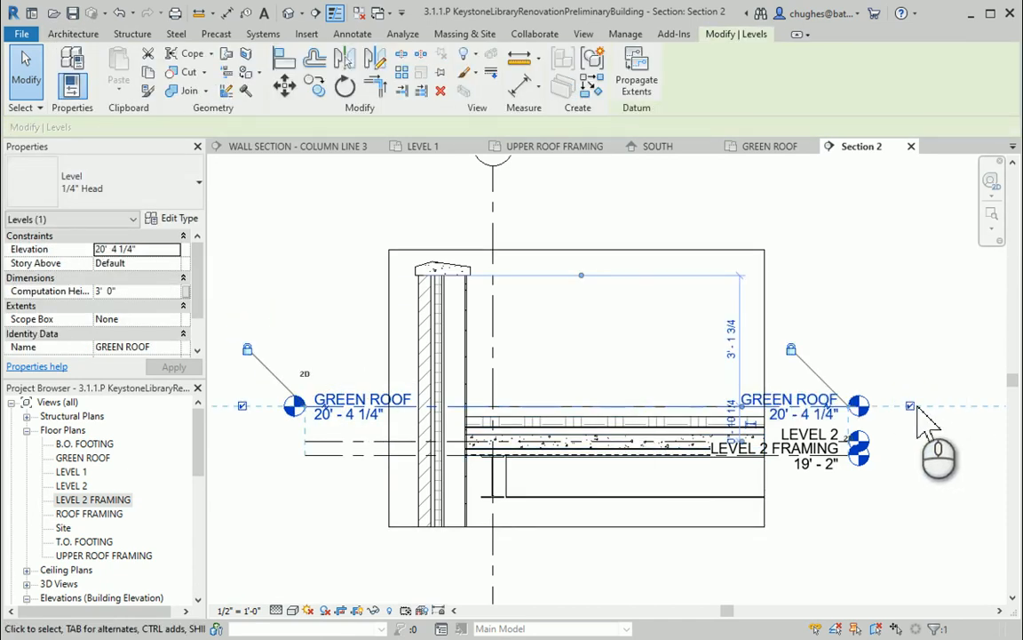
left_click(240, 407)
left_click(260, 477)
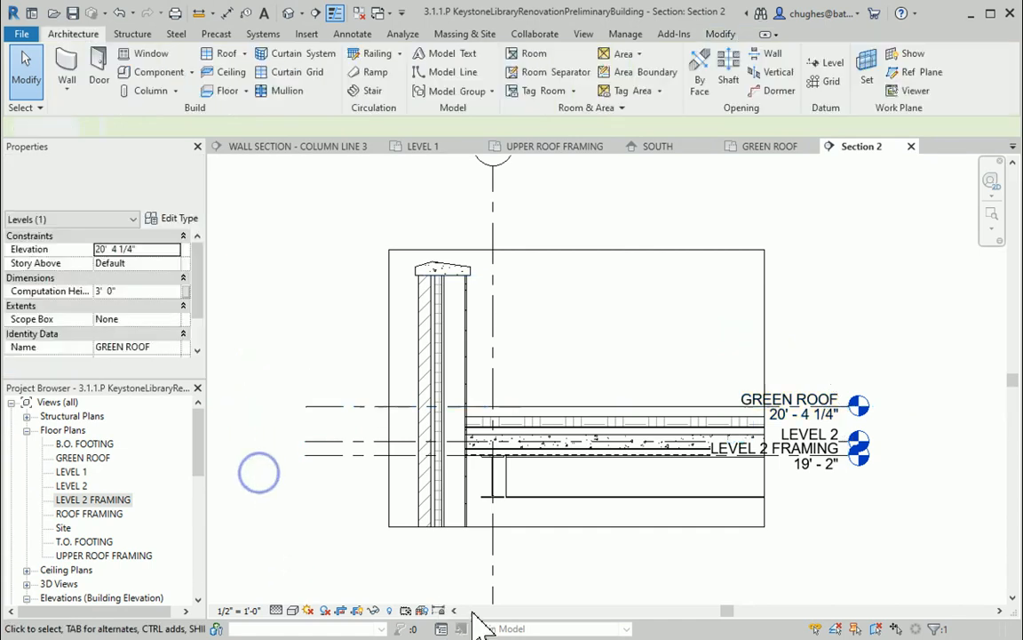
Step: Add an elbow to the LEVEL 2 FRAMING level line and offset its head below the LEVEL 2 head, with the bend inside the crop region
left_click(842, 405)
scroll(835, 373, "up", 4)
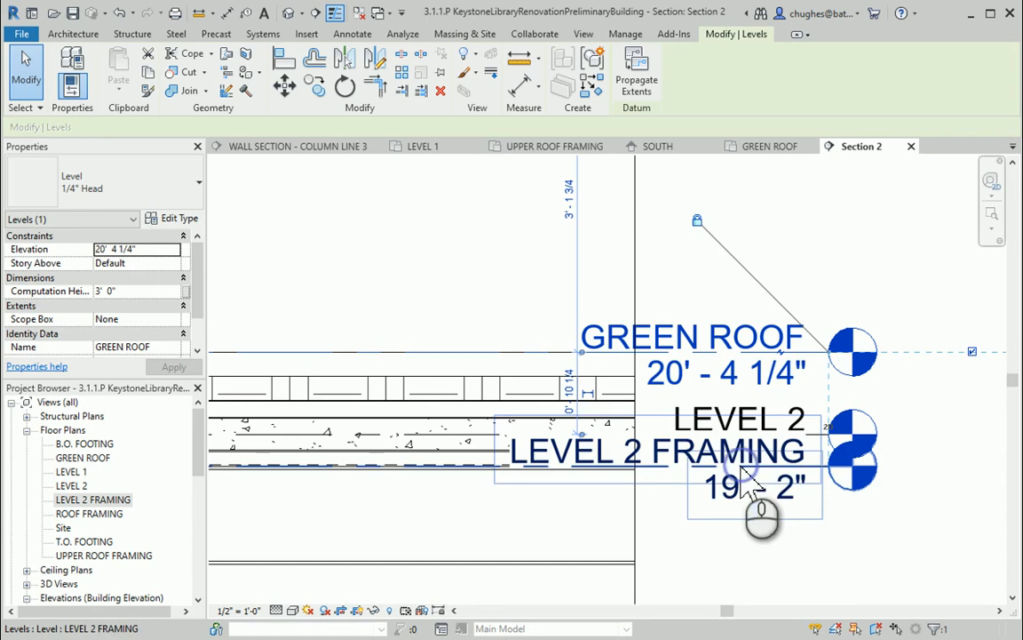
left_click(796, 474)
left_click(782, 470)
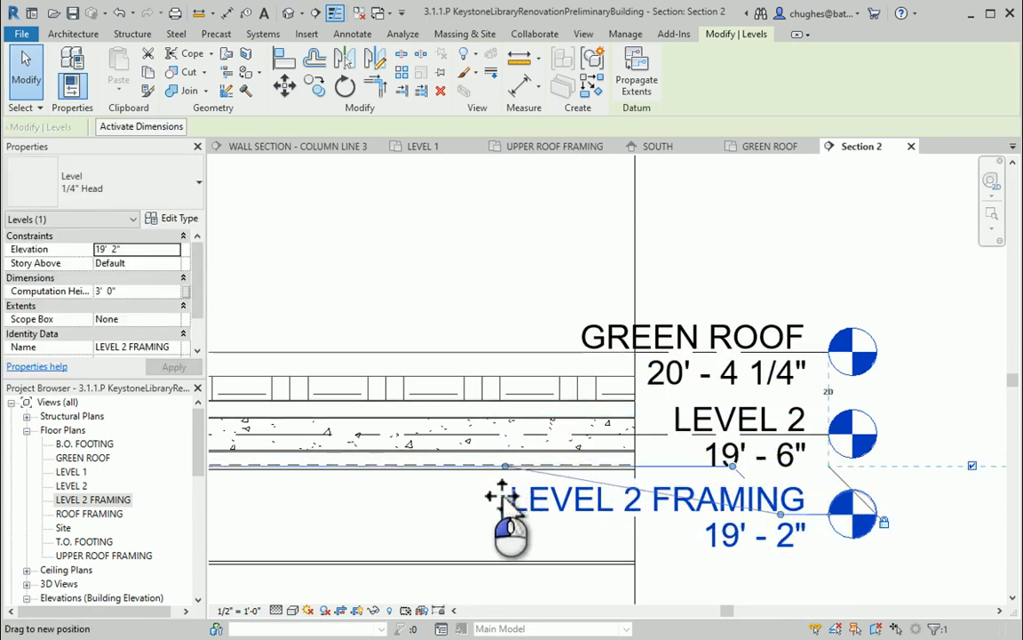
left_click_drag(782, 517, 480, 540)
key("Escape")
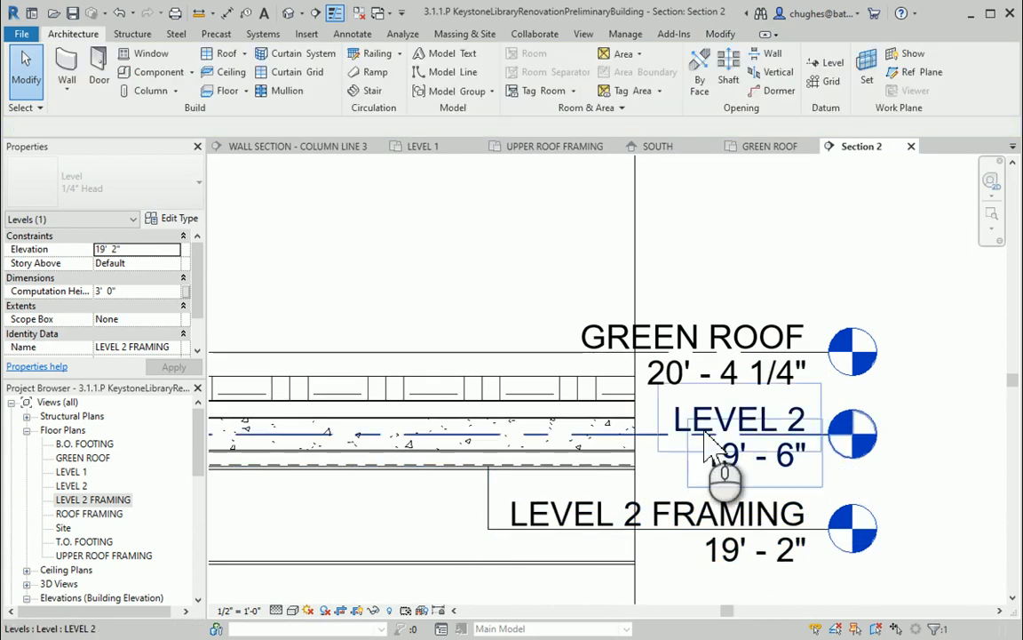
Step: Apply the Shaded visual style to the section view and hide its crop region
middle_click_drag(730, 462, 753, 399)
scroll(755, 399, "down", 2)
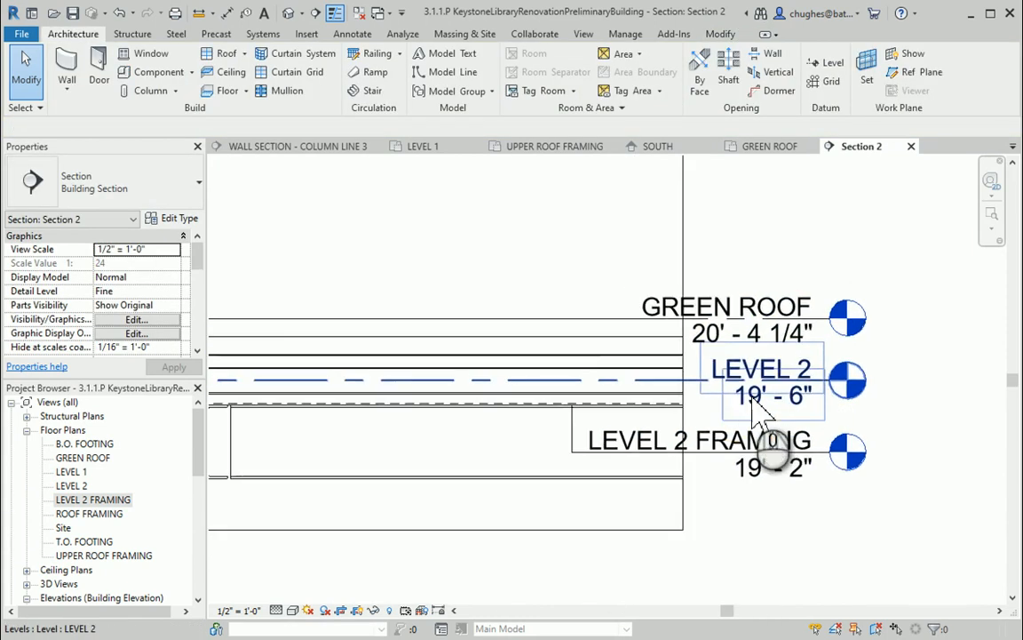
middle_click_drag(784, 506, 915, 524)
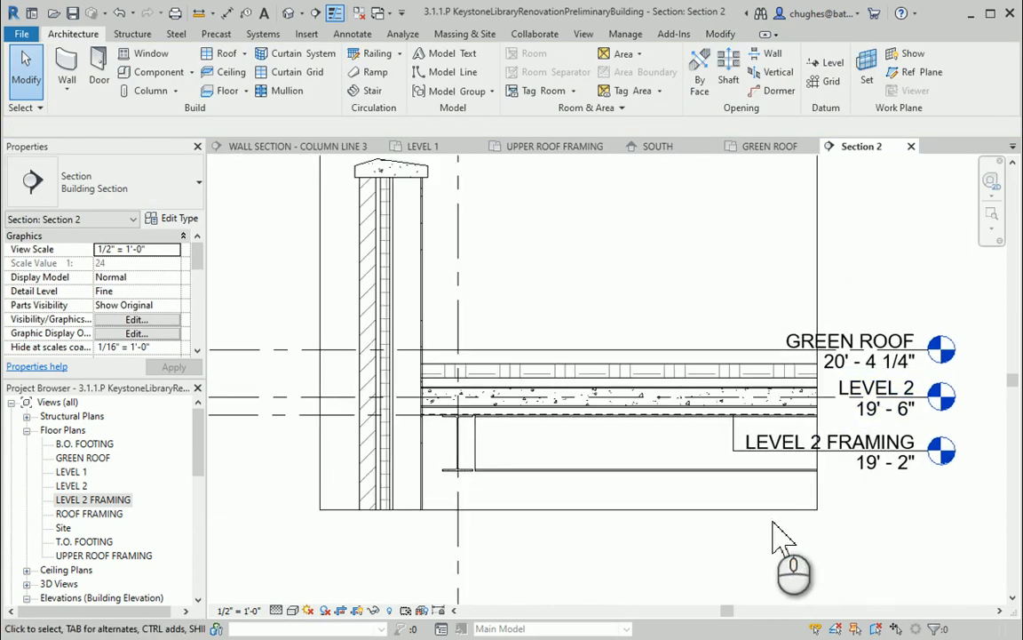
mouse_move(565, 449)
middle_mouse_down()
mouse_move(673, 487)
mouse_move(667, 506)
middle_mouse_up()
scroll(708, 492, "down", 1)
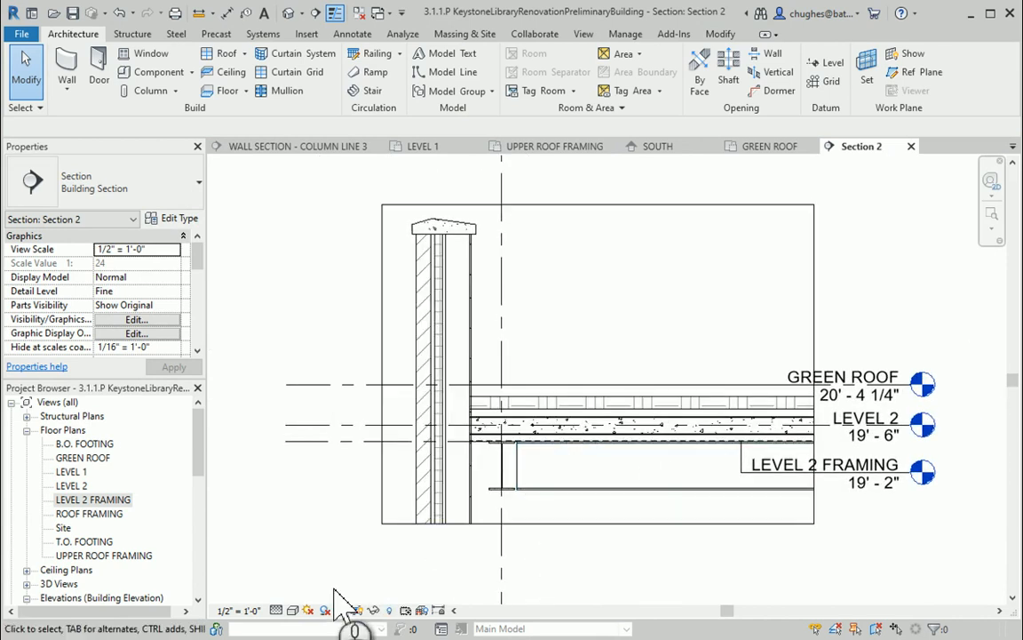
left_click(292, 610)
left_click(661, 570)
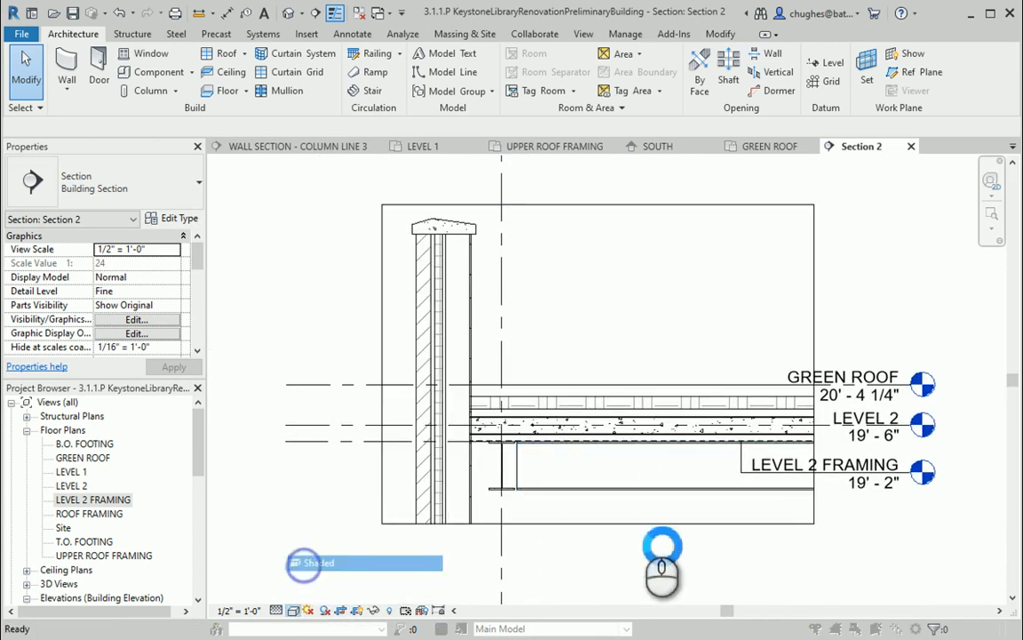
left_click(704, 390)
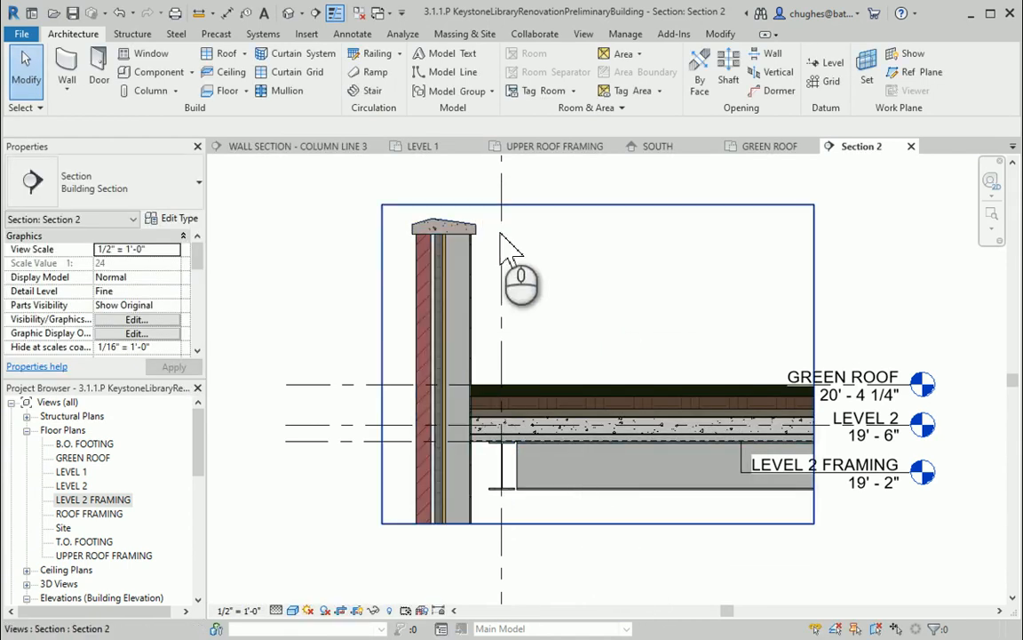
left_click(358, 610)
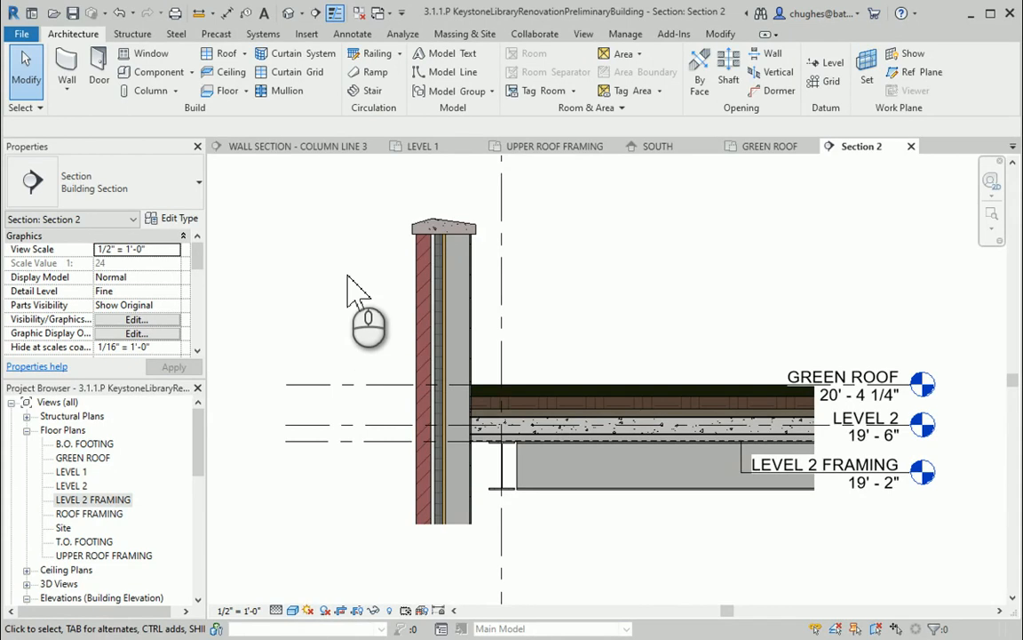
Step: Add a 3" GRASS text note outside the wall, with a two-segment leader pointing to the green roof's top layer
left_click(263, 14)
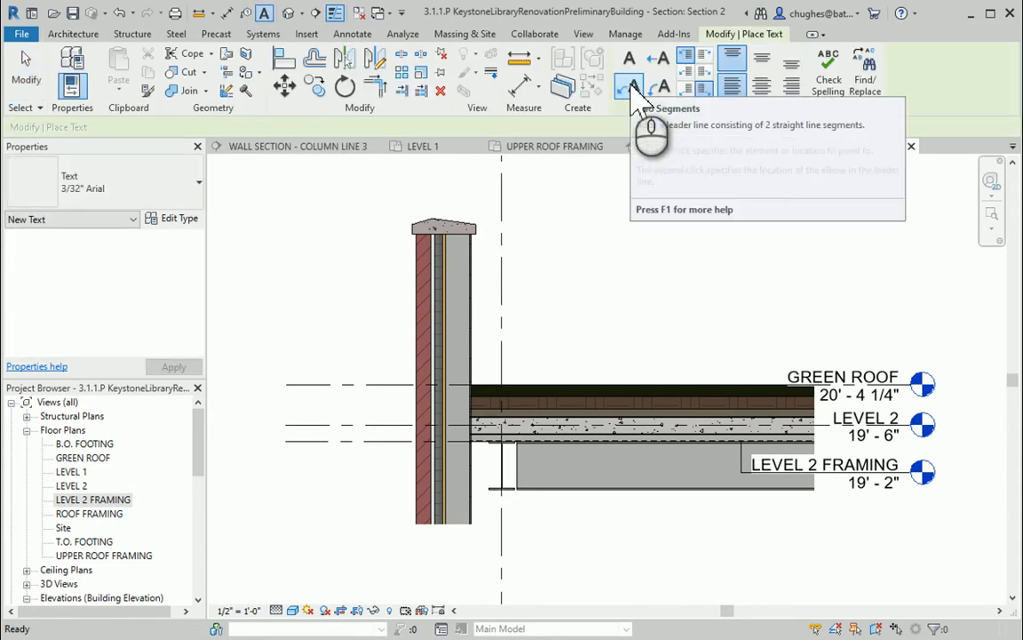
left_click(630, 87)
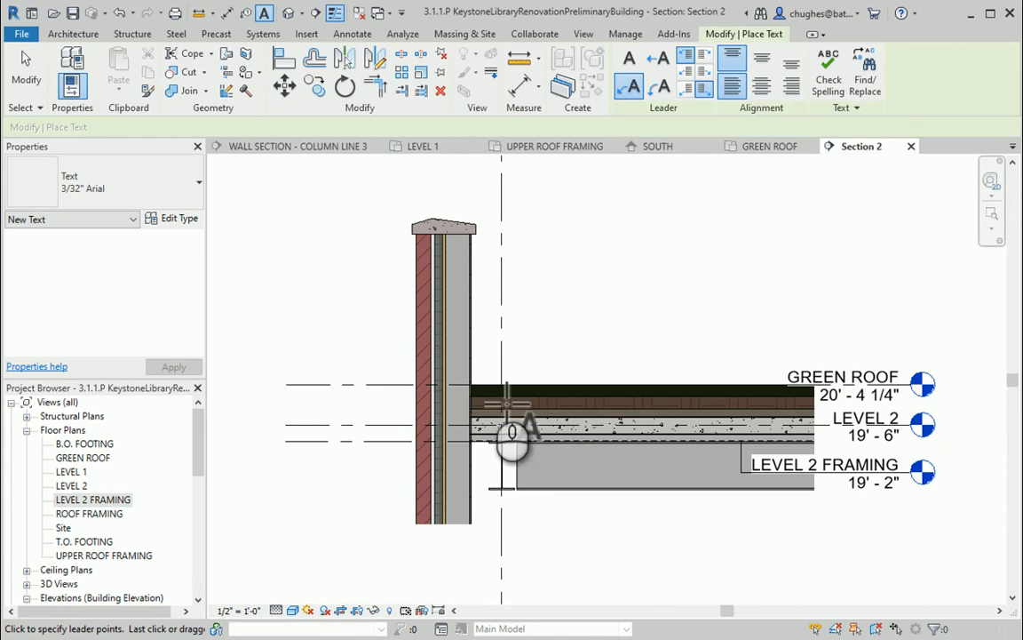
left_click(490, 389)
left_click(380, 255)
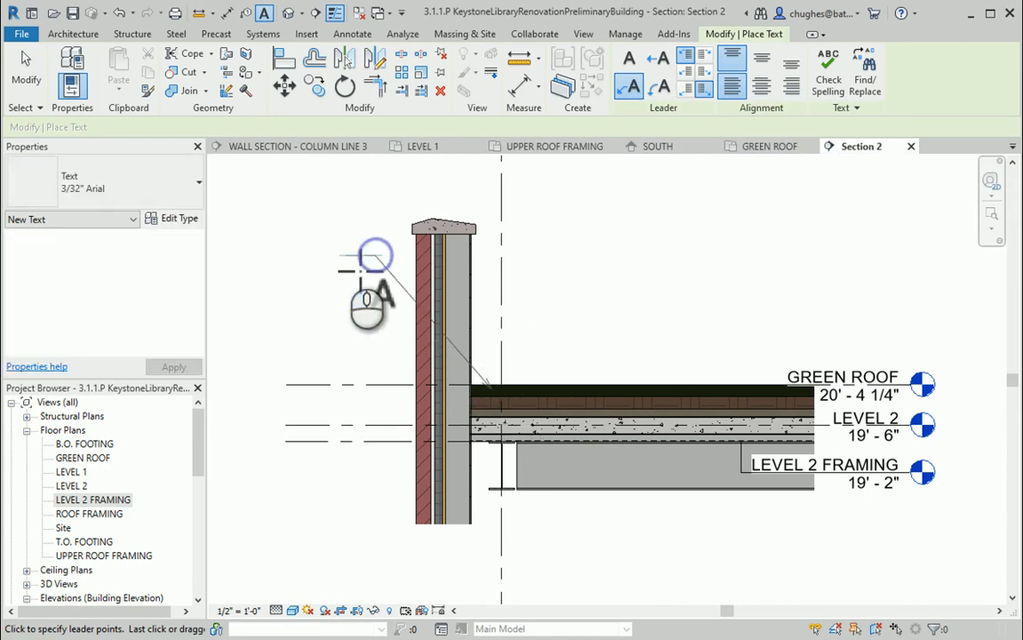
left_click(315, 256)
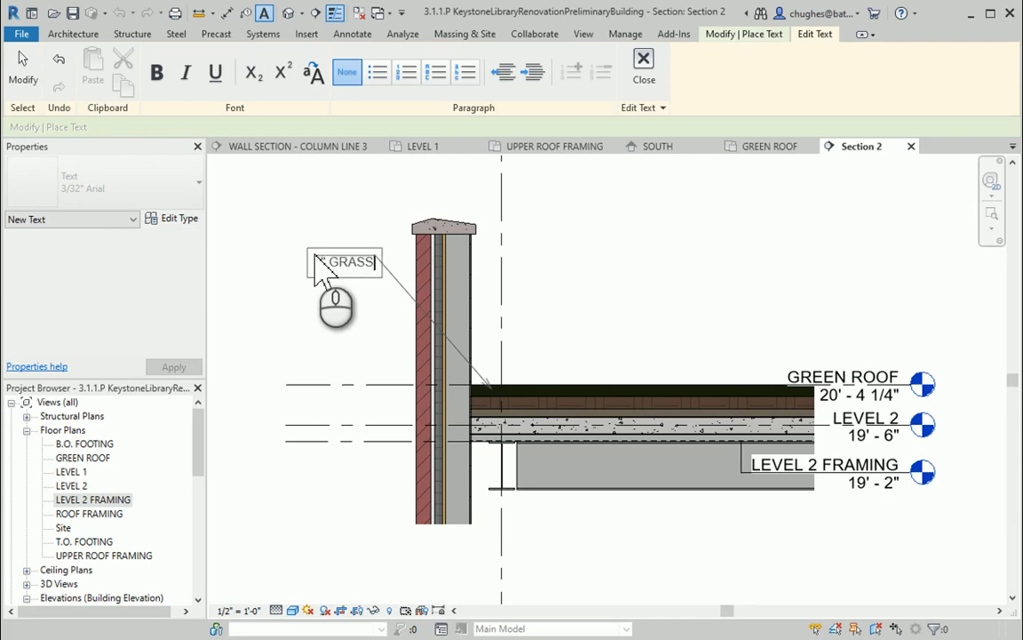
left_click(302, 354)
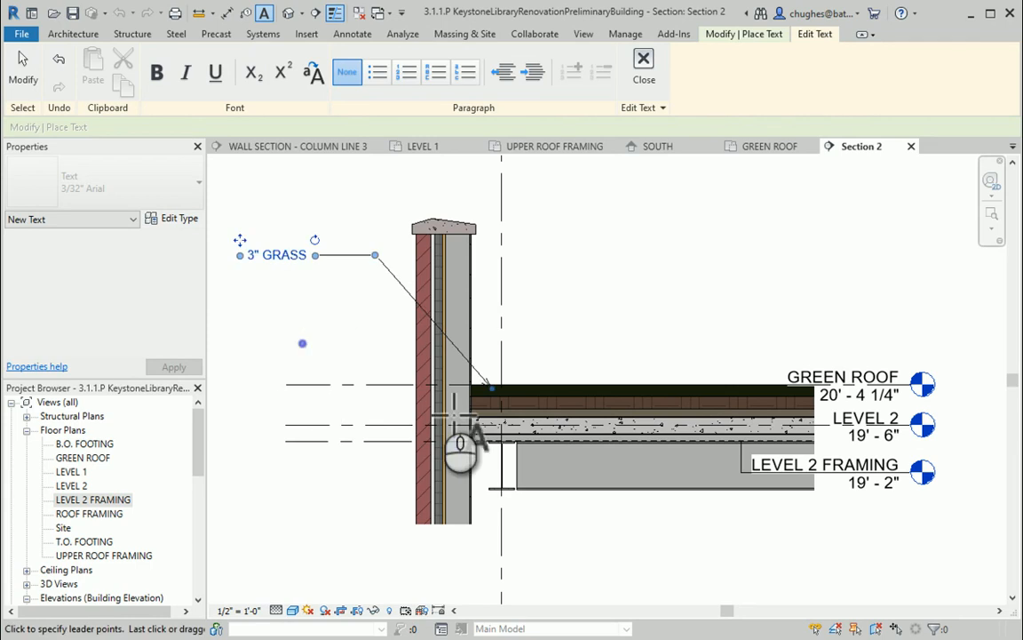
Step: Add a GROWING MEDIA text note below the grass note, with its leader pointing to the brown layer, and end text placement
left_click(495, 402)
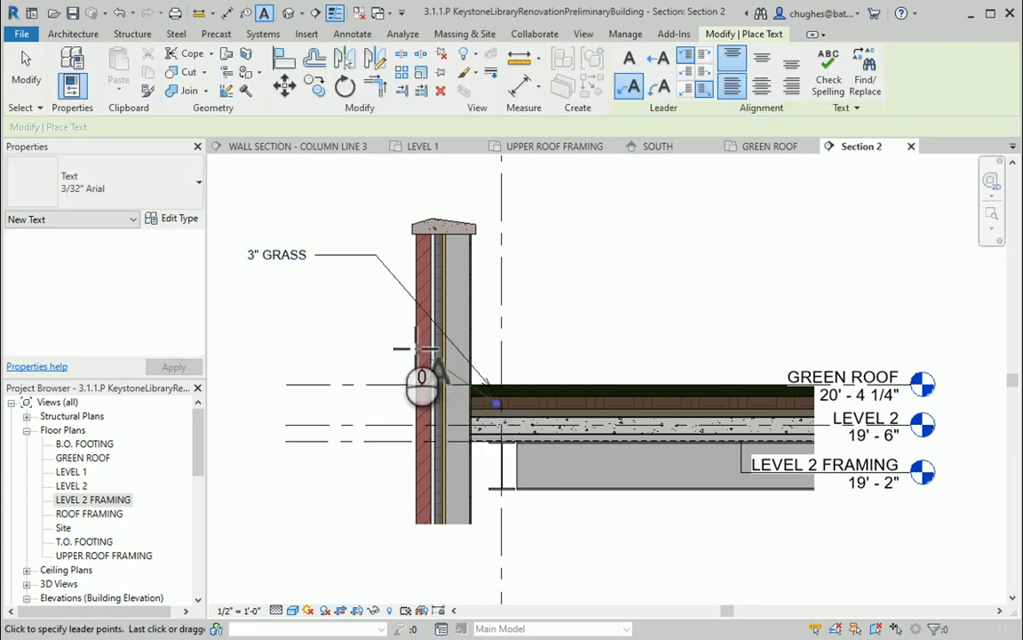
left_click(369, 301)
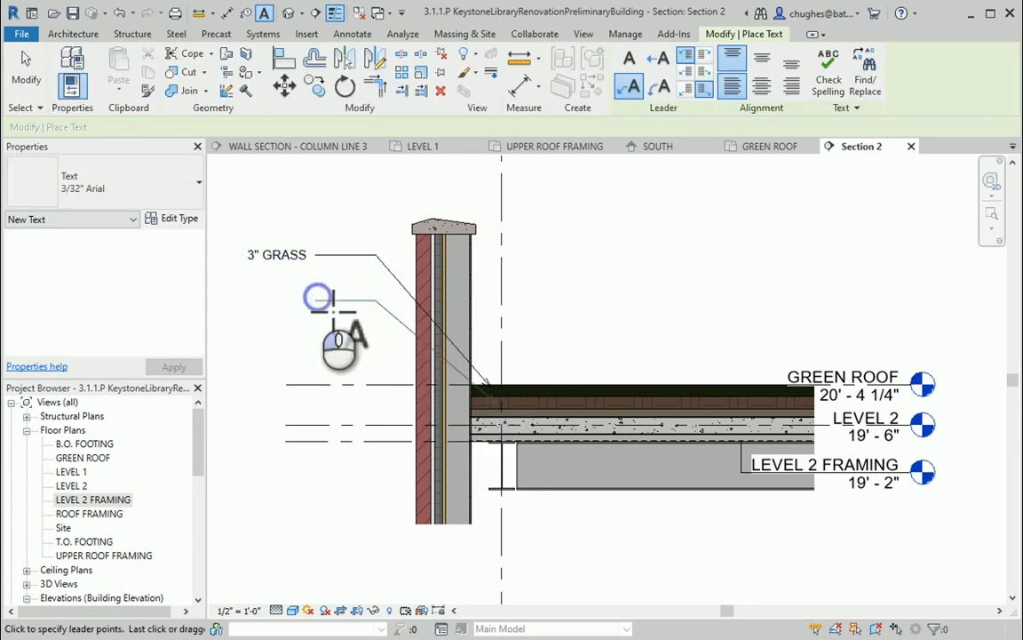
type("GROWING MEDIA")
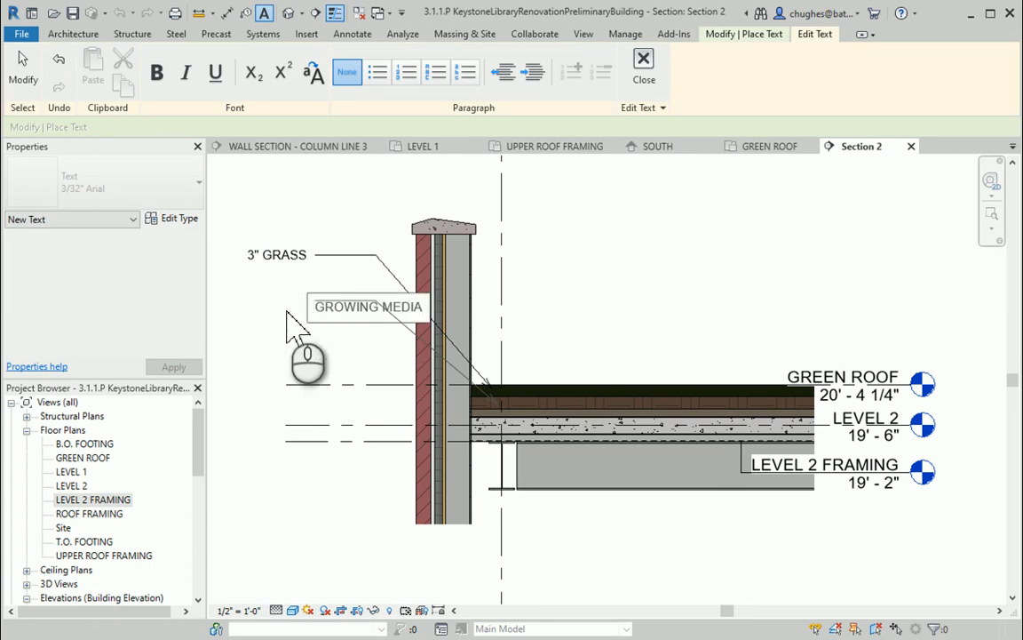
left_click(321, 355)
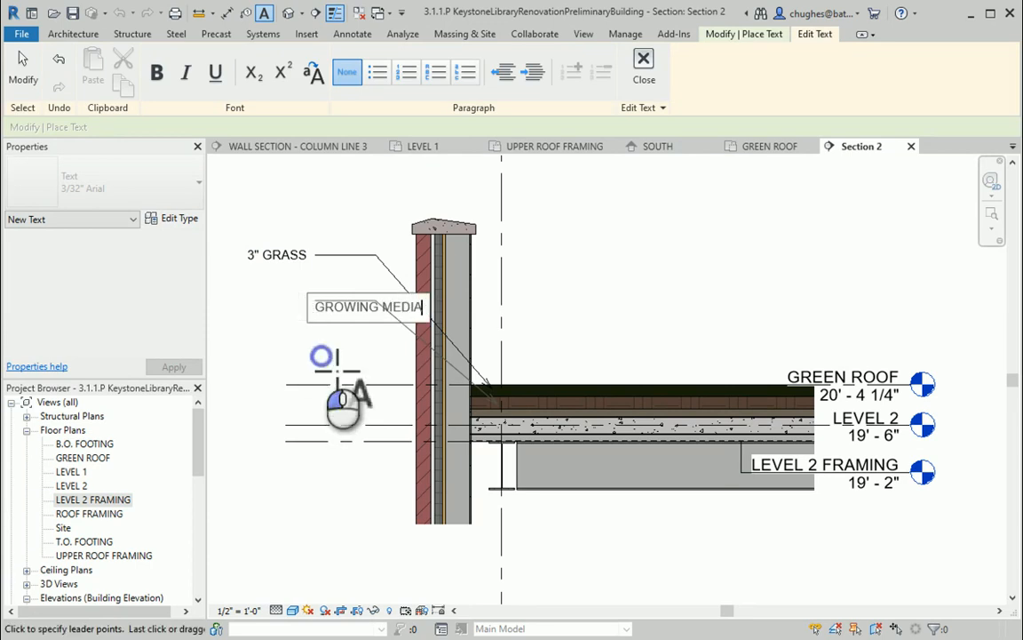
middle_click_drag(322, 356, 435, 360)
scroll(434, 359, "down", 1)
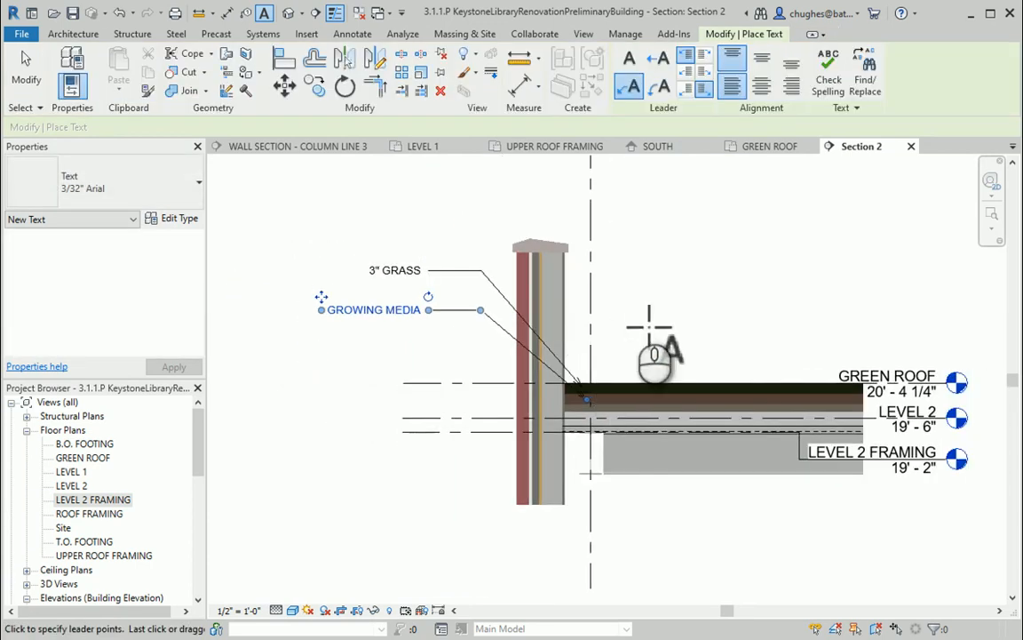
scroll(719, 339, "down", 2)
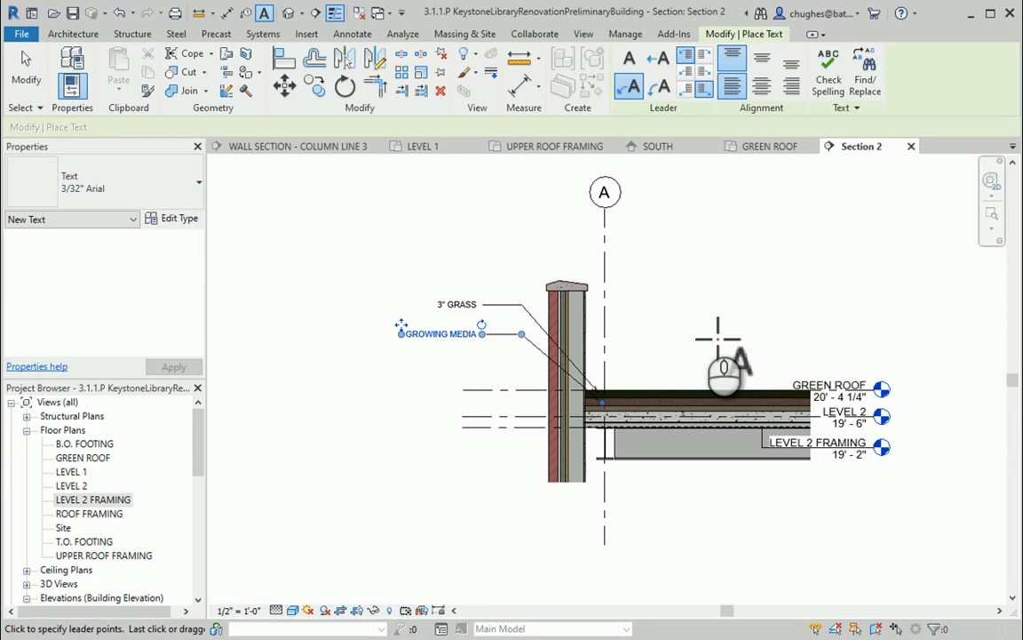
right_click(718, 338)
left_click(737, 335)
right_click(688, 331)
left_click(702, 341)
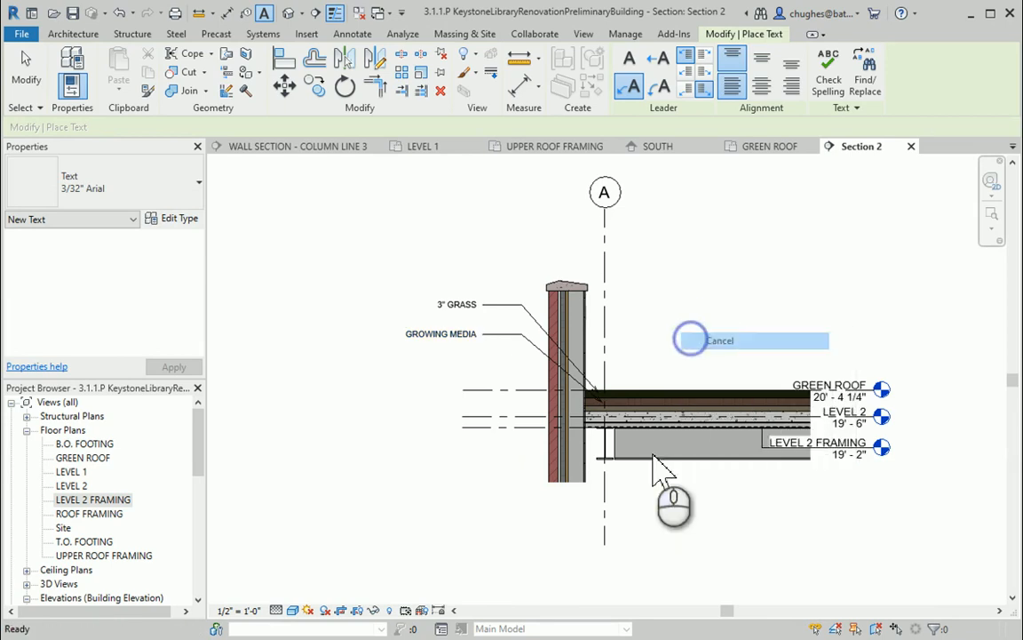
Step: Shorten grid A at both ends, ending it just below the steel beam and lowering its bubble to just above the parapet cap
left_click(605, 537)
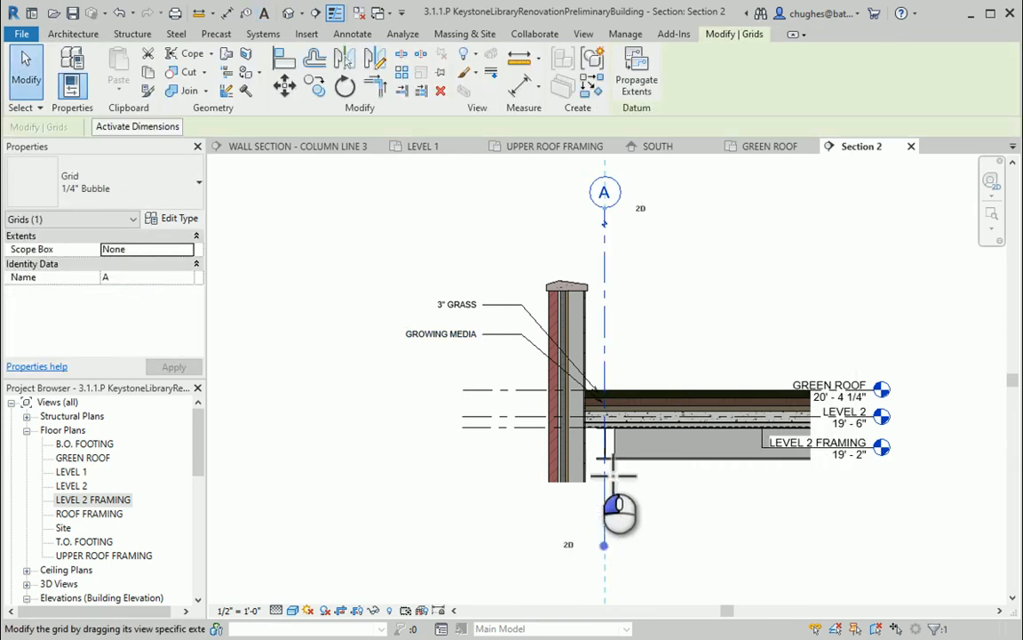
left_click_drag(605, 473, 616, 441)
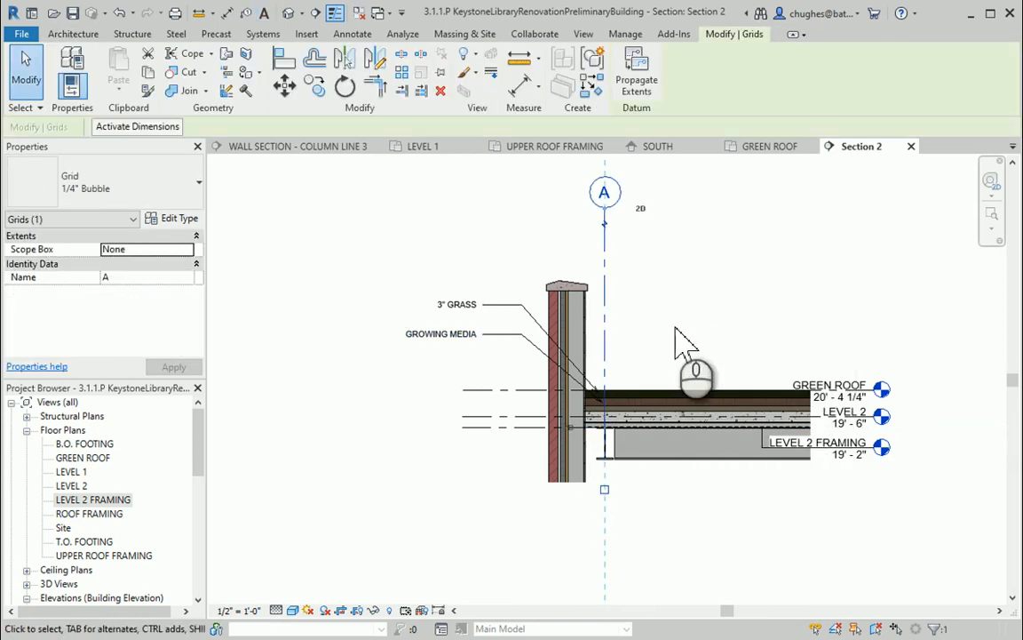
left_click(675, 335)
middle_click_drag(753, 348, 692, 353)
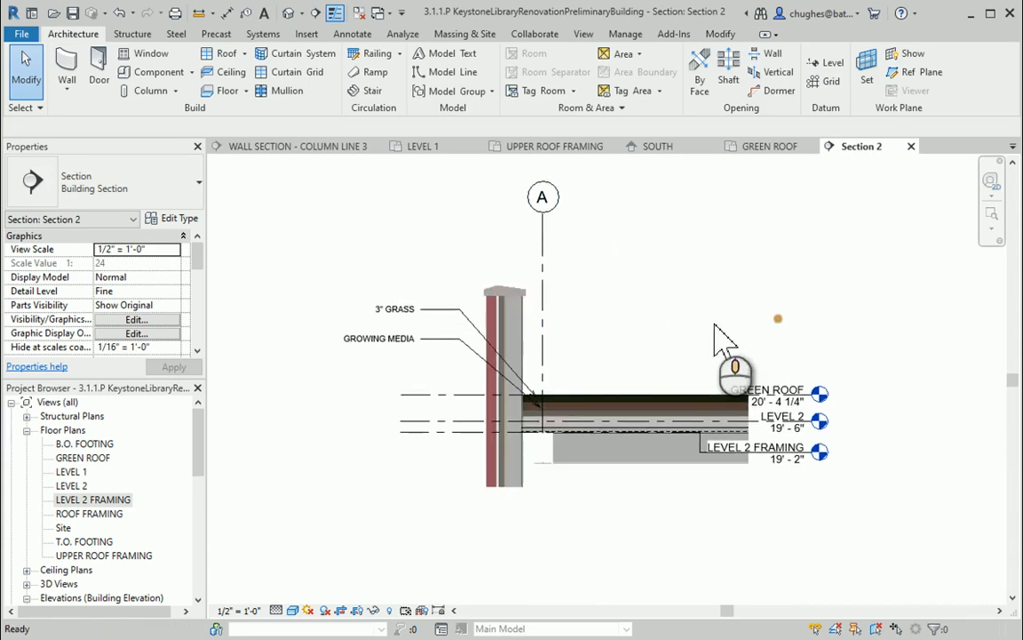
left_click(543, 231)
left_click_drag(544, 222, 557, 281)
left_click(670, 293)
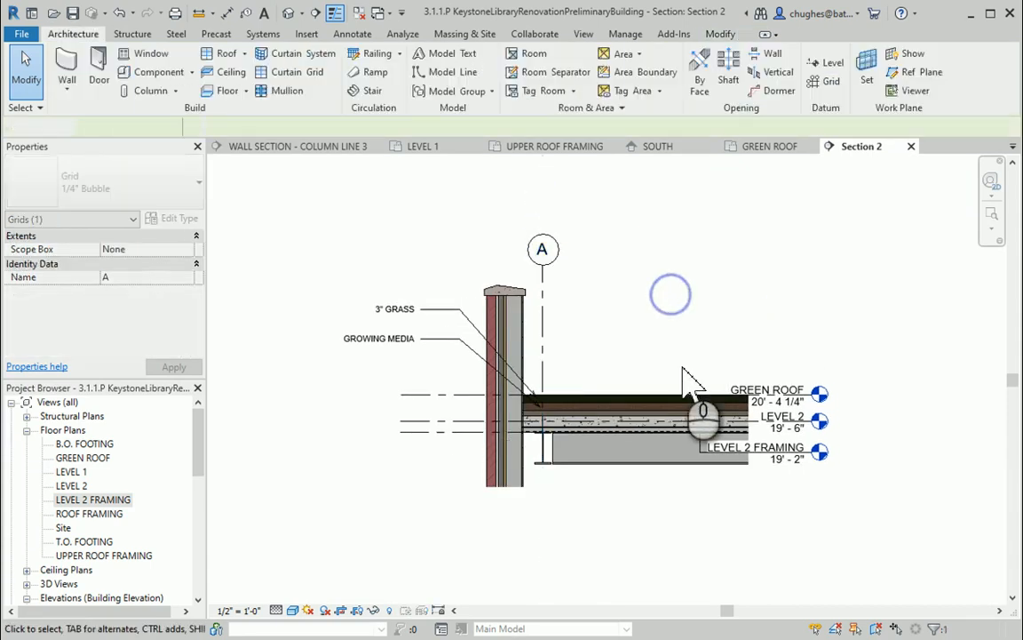
scroll(639, 371, "up", 1)
scroll(633, 371, "up", 2)
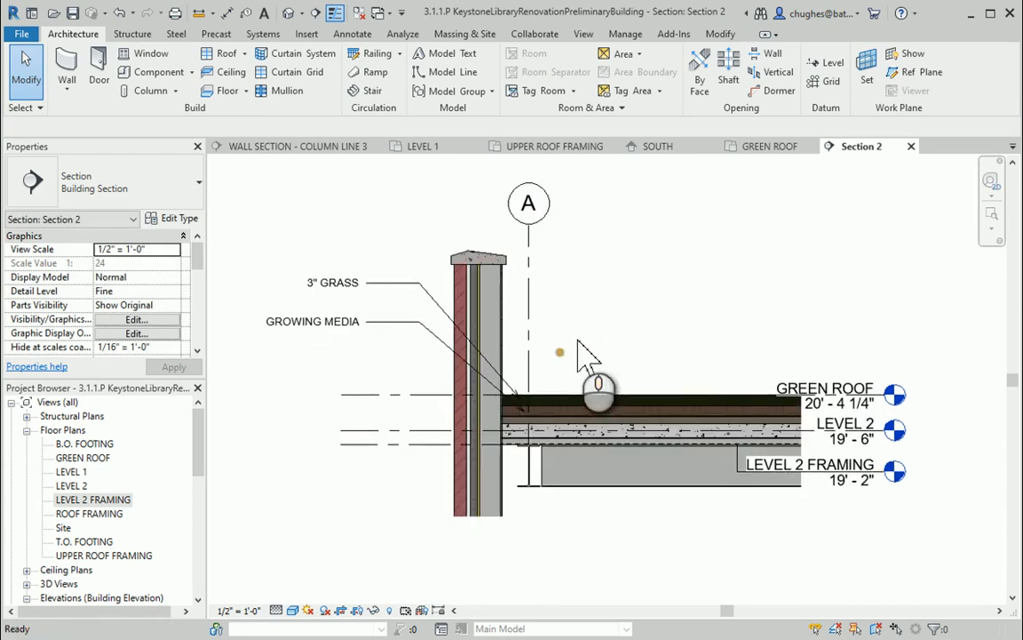
Step: Open Section 1 and examine its green roof layer notes and level head layout
scroll(82, 528, "down", 4)
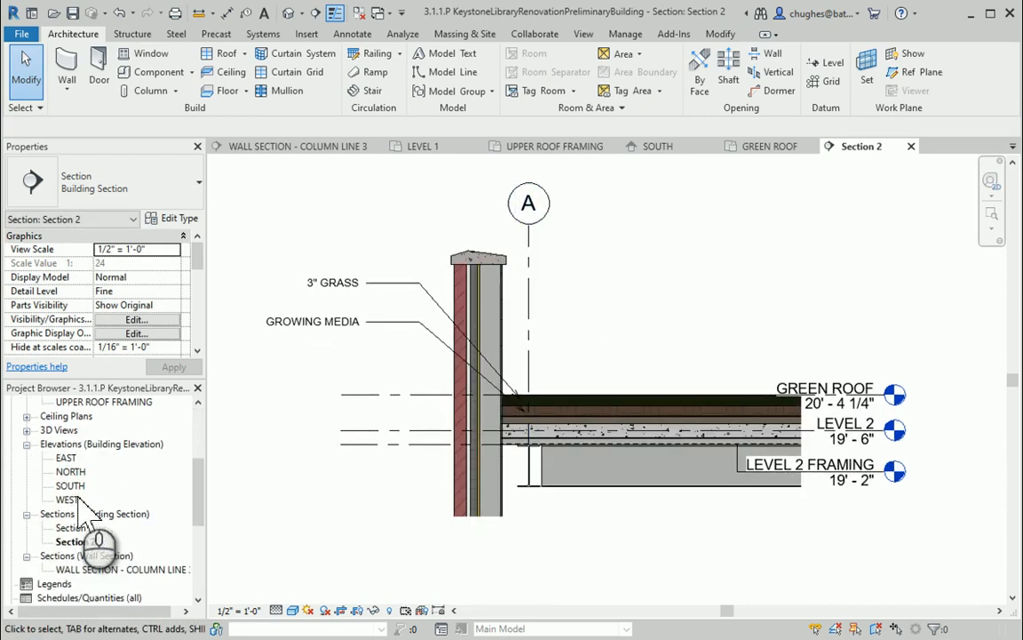
double_click(74, 527)
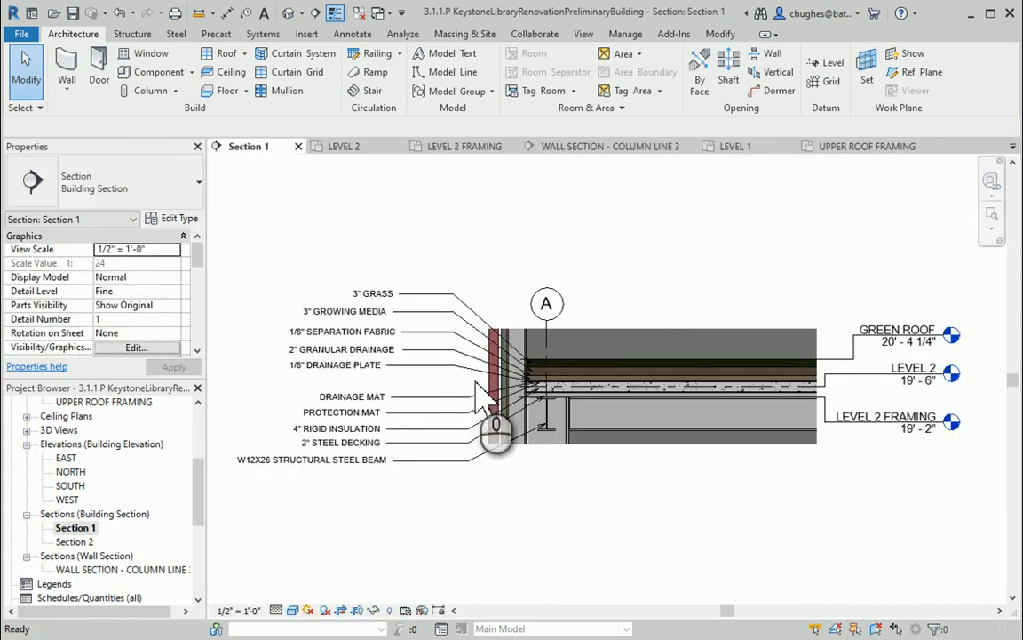
middle_click_drag(623, 413, 653, 428)
scroll(629, 410, "down", 1)
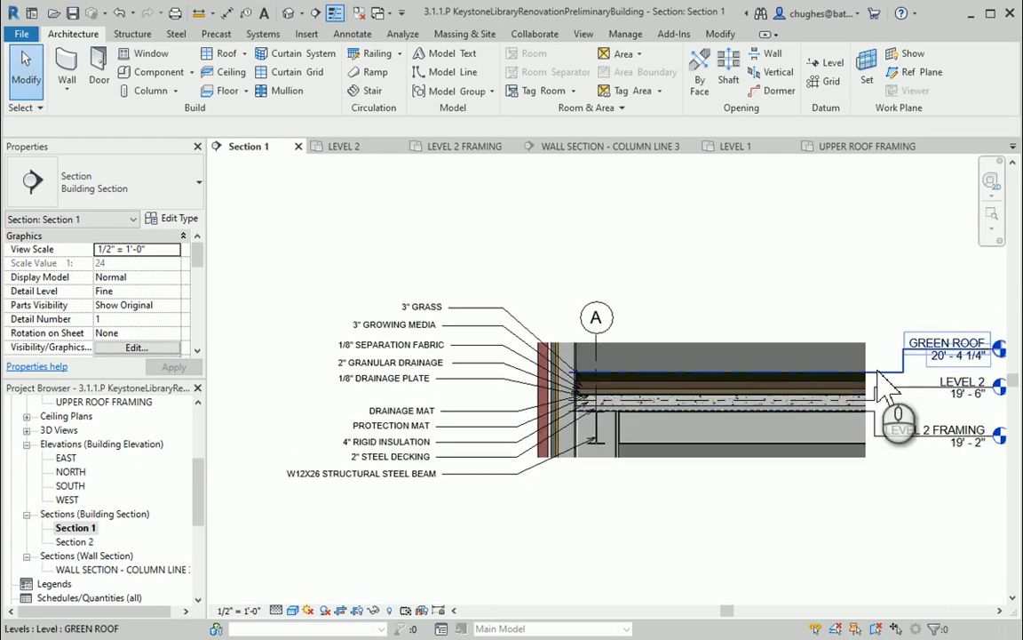
Step: Return to Section 2 and extend the aligned level lines on the roof side so their heads clear the cut roof edge
double_click(76, 542)
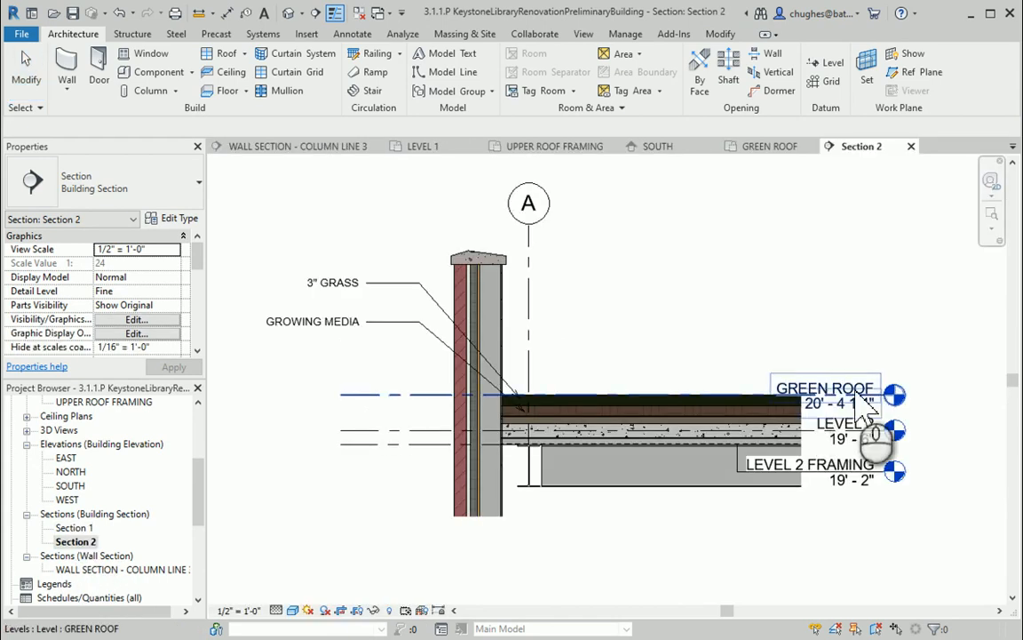
left_click(857, 397)
left_click_drag(900, 398, 986, 395)
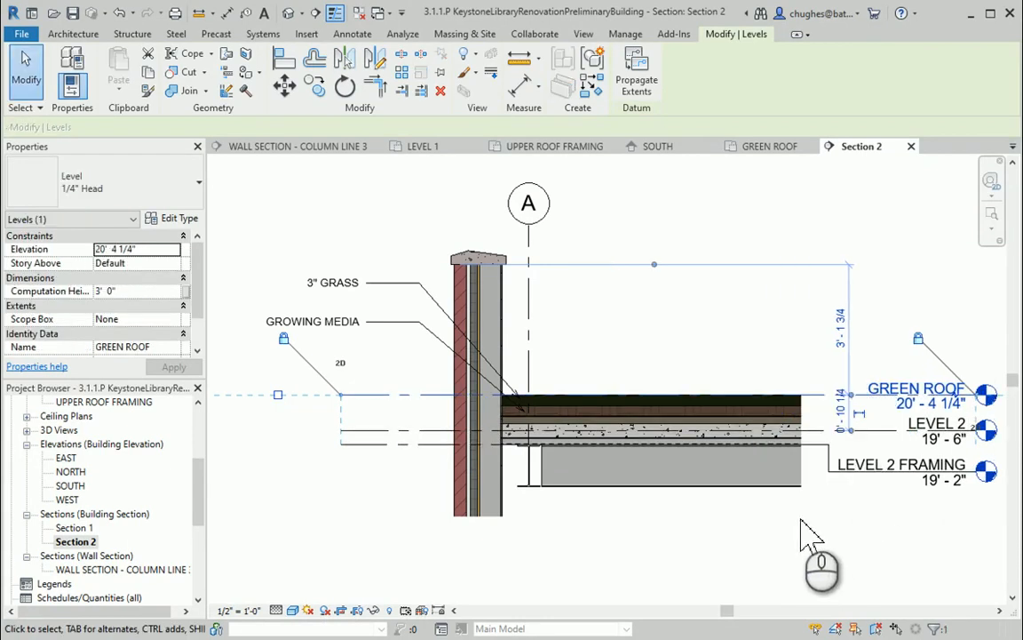
left_click(846, 502)
scroll(897, 469, "up", 5)
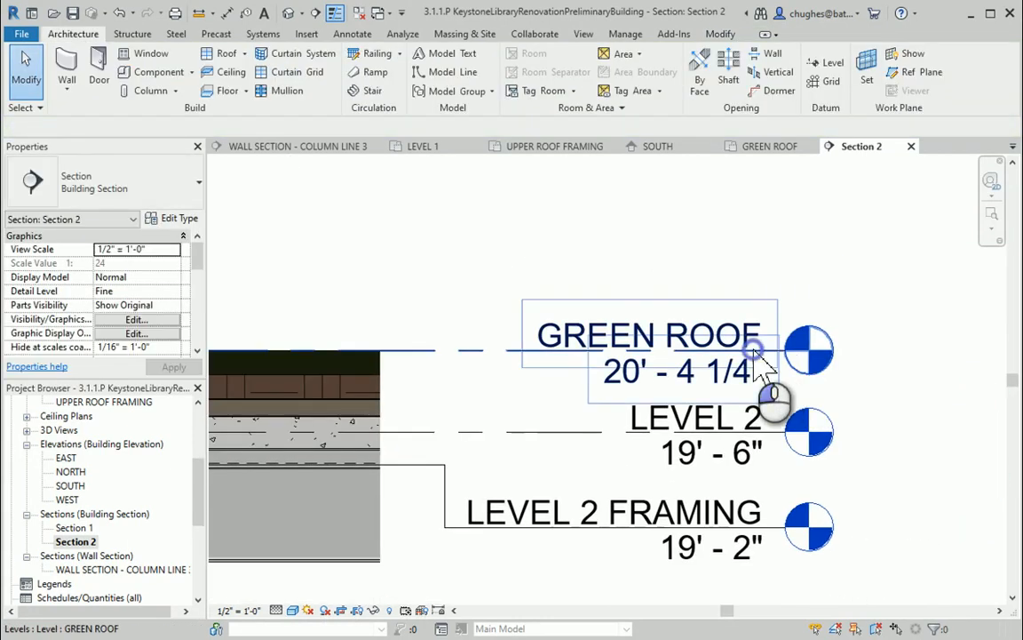
Step: Shorten the aligned level lines on the exterior side so they end just outside the brick face
left_click(797, 360)
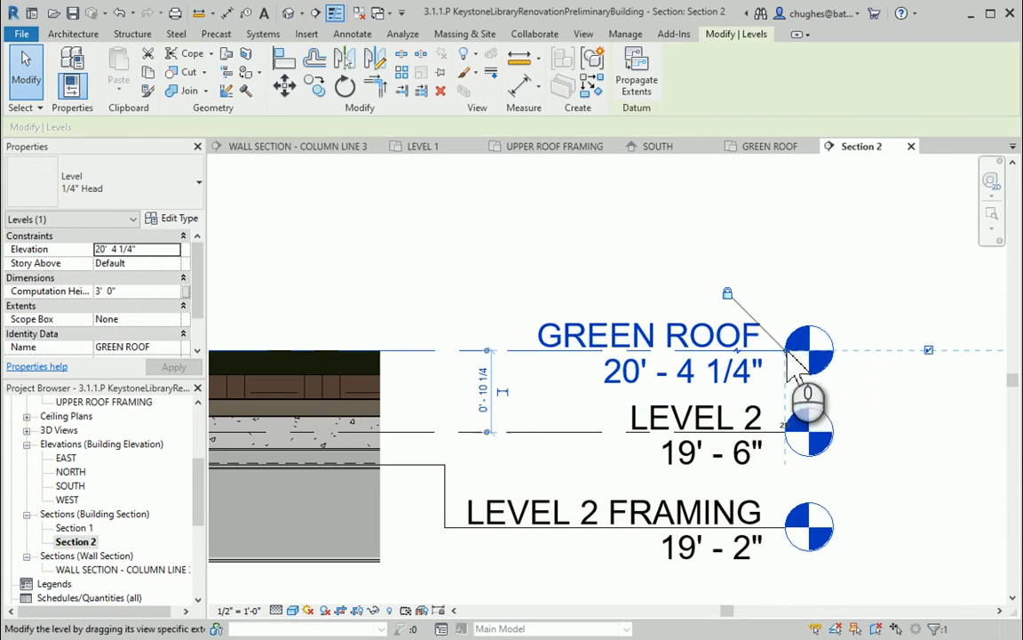
scroll(569, 435, "down", 3)
middle_click_drag(404, 353, 628, 315)
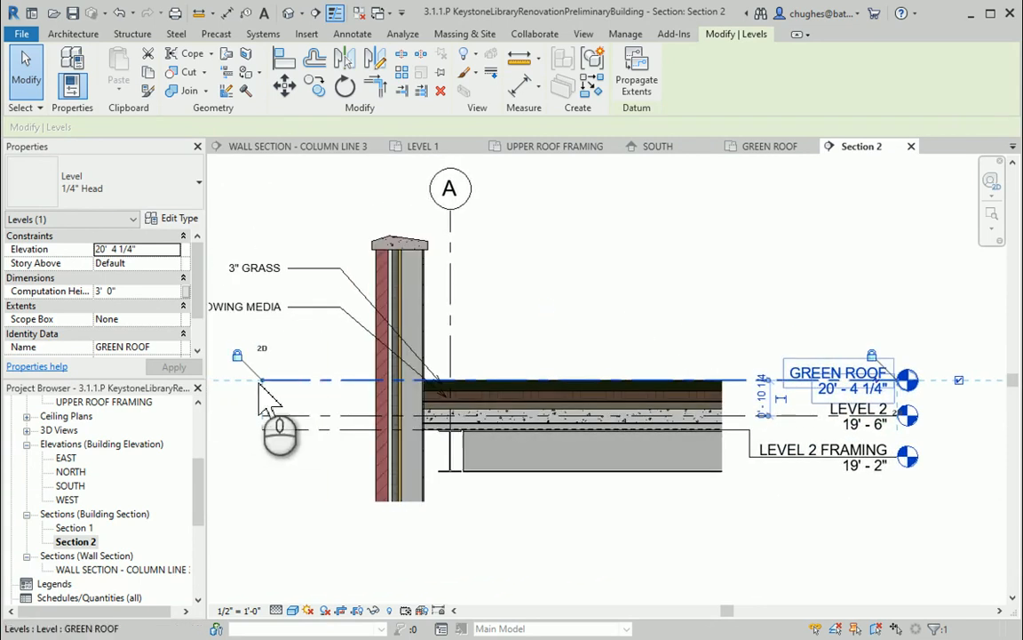
left_click_drag(263, 382, 355, 384)
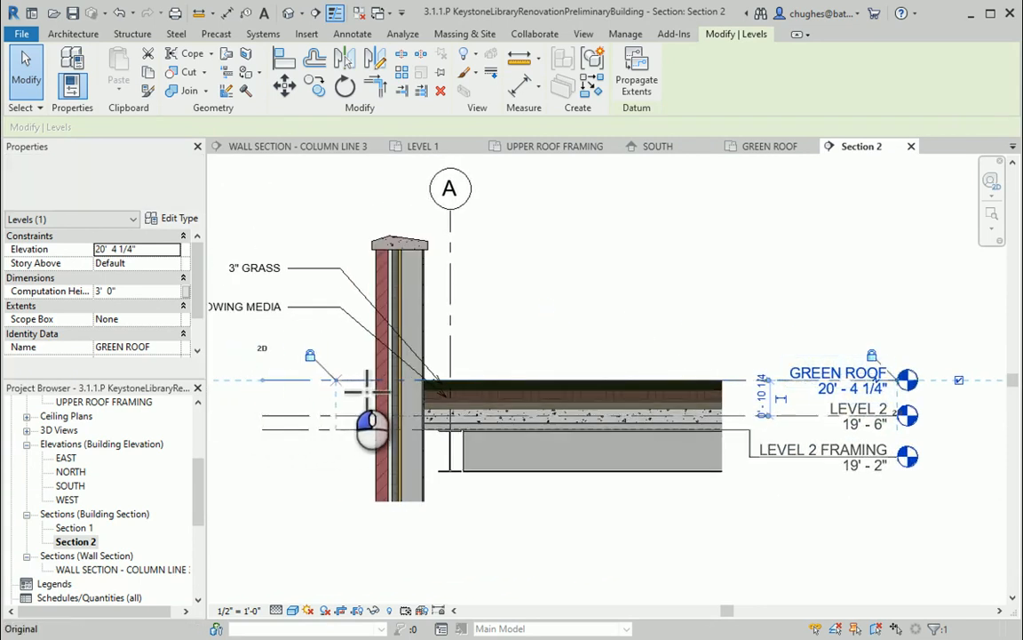
left_click(699, 297)
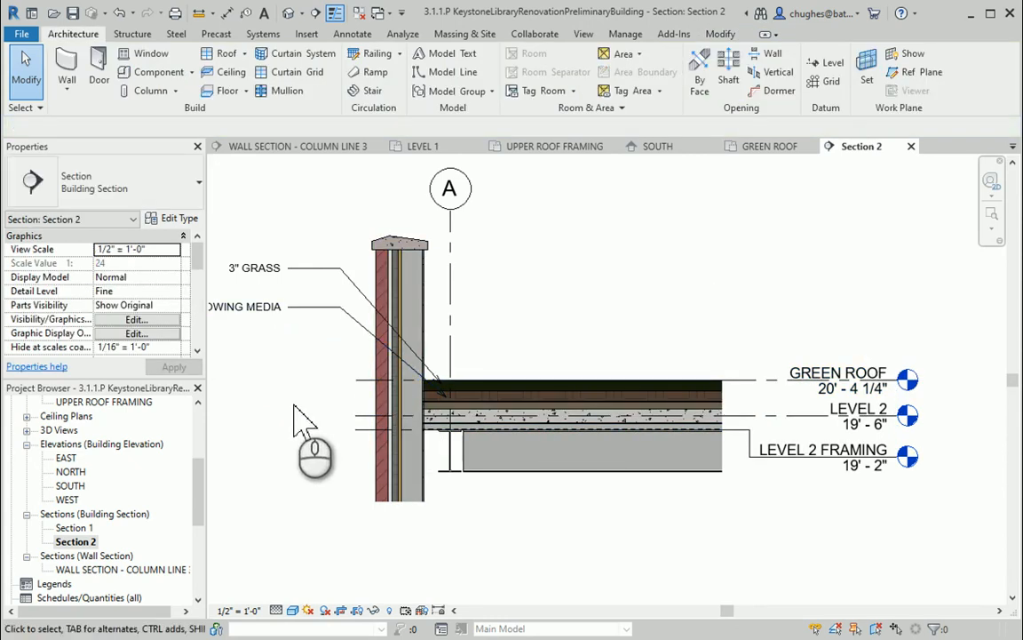
middle_click_drag(335, 429, 360, 444)
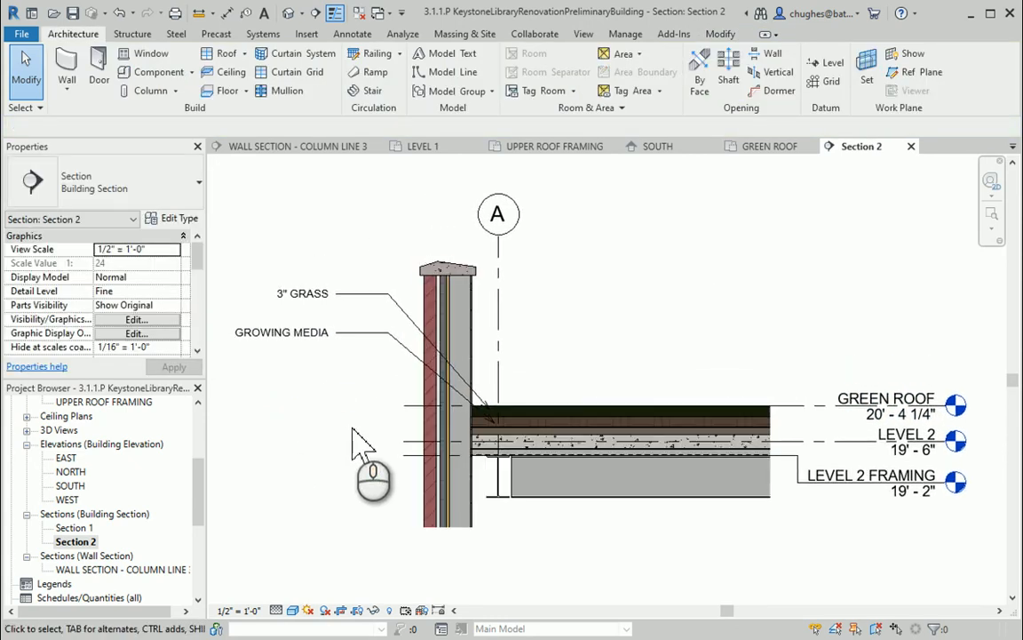
Step: Examine the layer notes in Section 1 and the wall material notes in WALL SECTION - COLUMN LINE 3
double_click(90, 528)
middle_click_drag(704, 517, 676, 537)
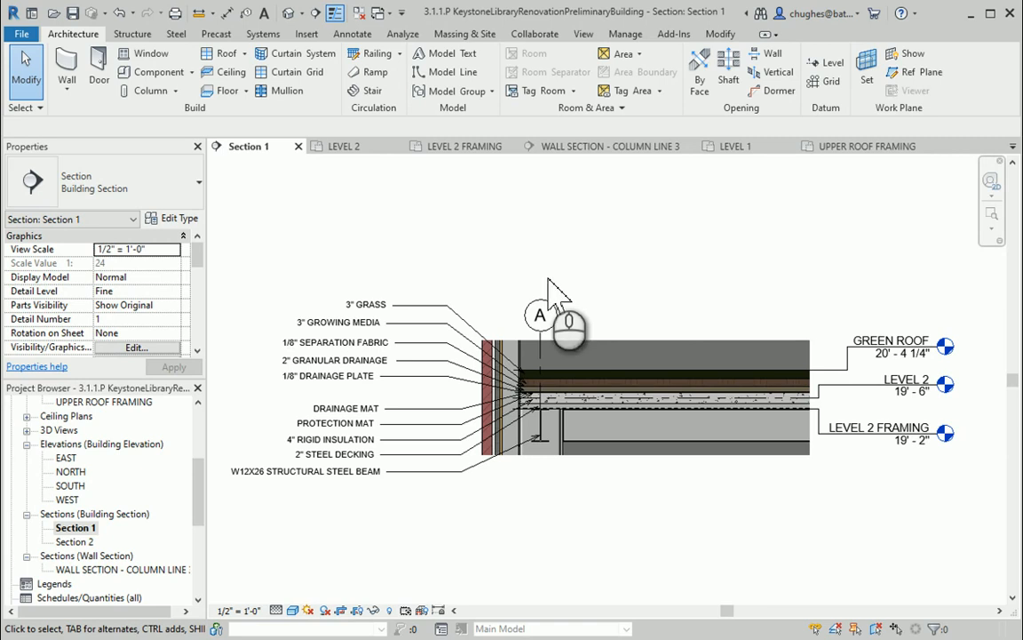
left_click(101, 570)
double_click(101, 570)
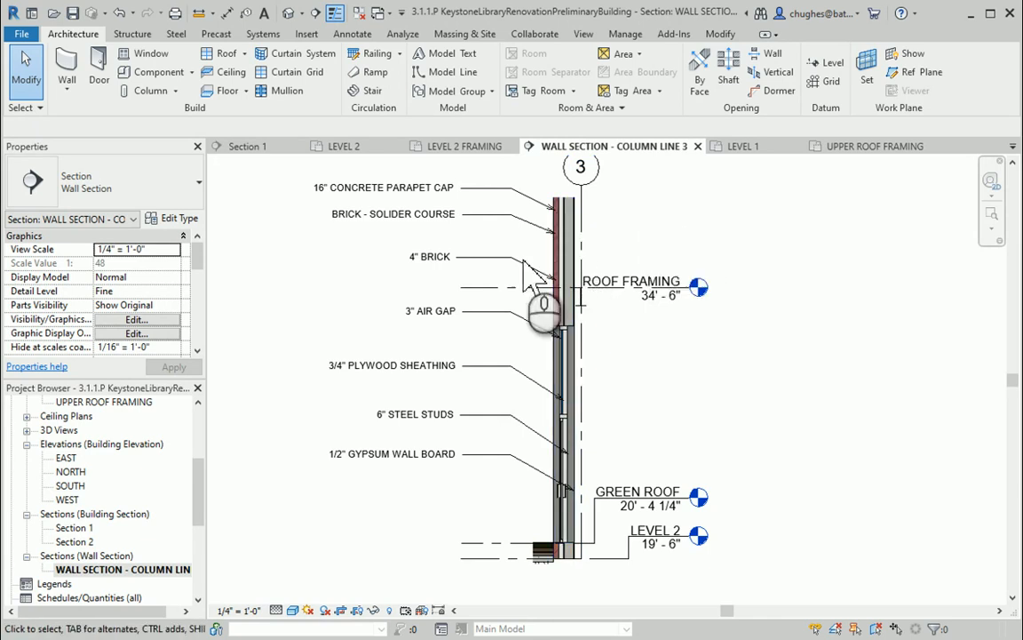
scroll(562, 343, "up", 5)
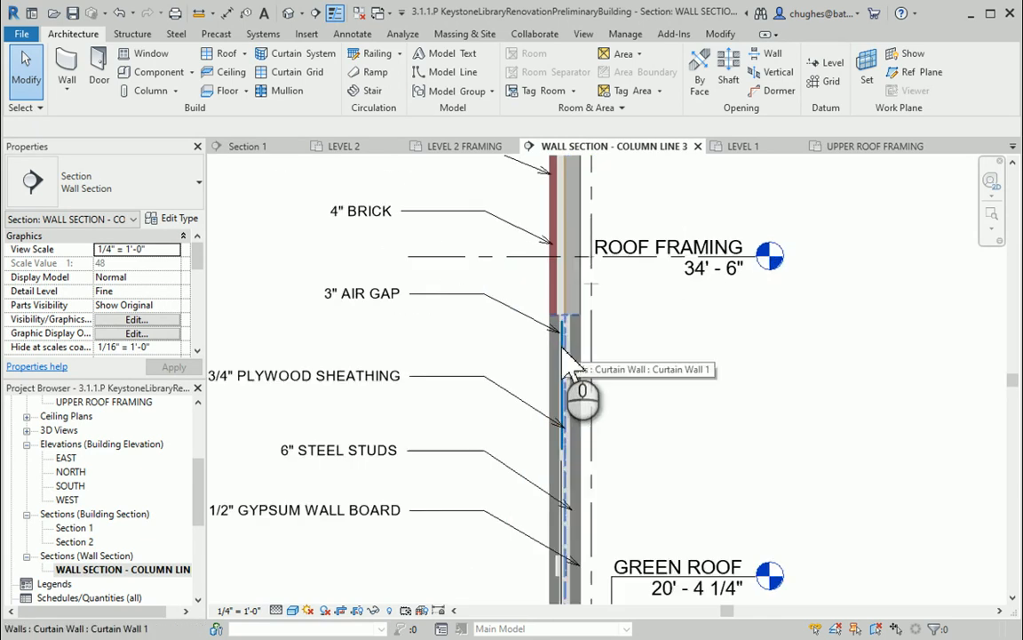
scroll(539, 355, "down", 4)
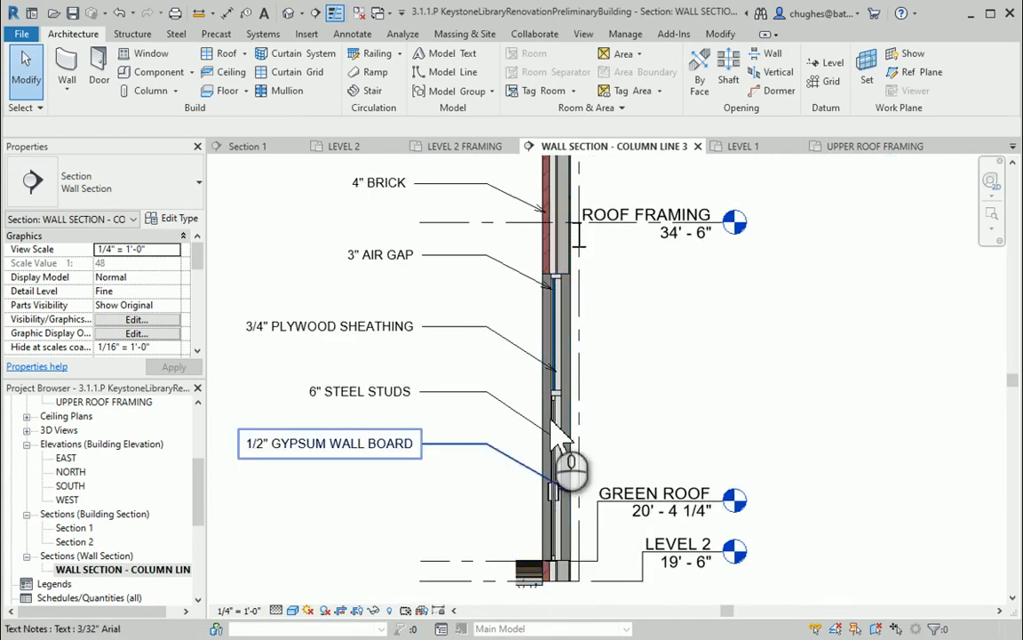
left_click(408, 452)
scroll(88, 519, "up", 5)
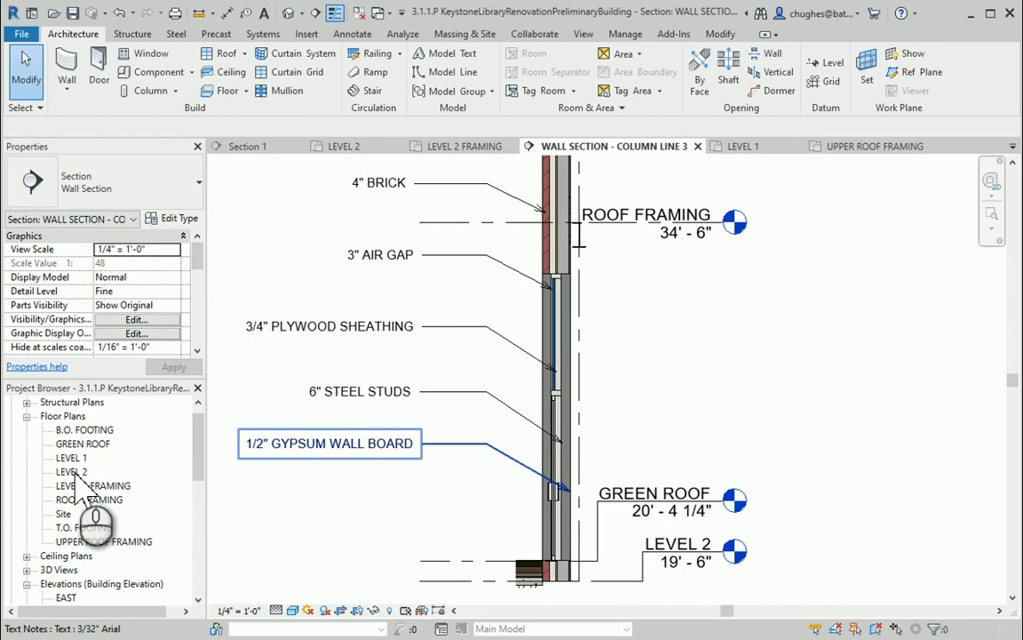
Step: Check the LEVEL 2 floor plan, and bring up the section marks along the exterior wall in the LEVEL 2 FRAMING plan
double_click(73, 471)
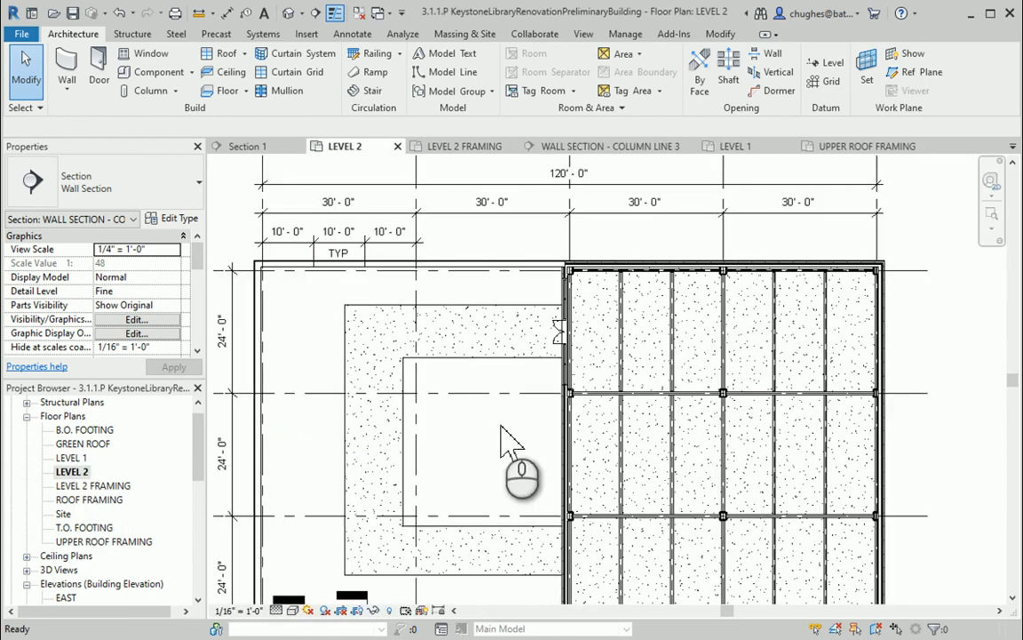
double_click(98, 489)
middle_click_drag(684, 391, 526, 469)
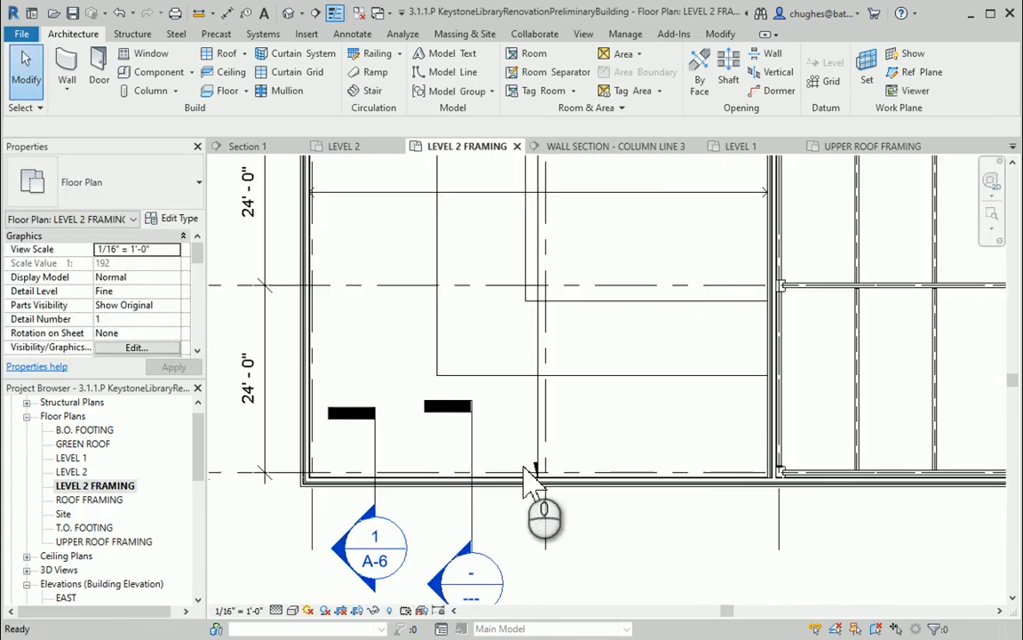
Step: Move the WALL SECTION - COLUMN LINE 3 section mark from the double door to the solid wall beside the corner column
scroll(533, 476, "down", 5)
scroll(603, 343, "up", 6)
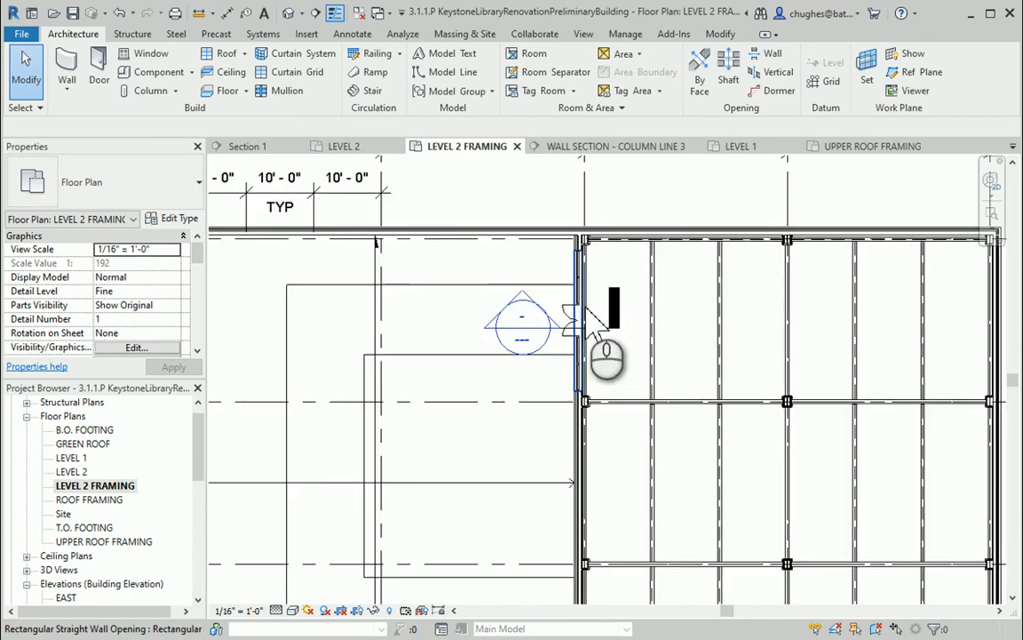
middle_click_drag(619, 293, 595, 329)
scroll(596, 331, "down", 1)
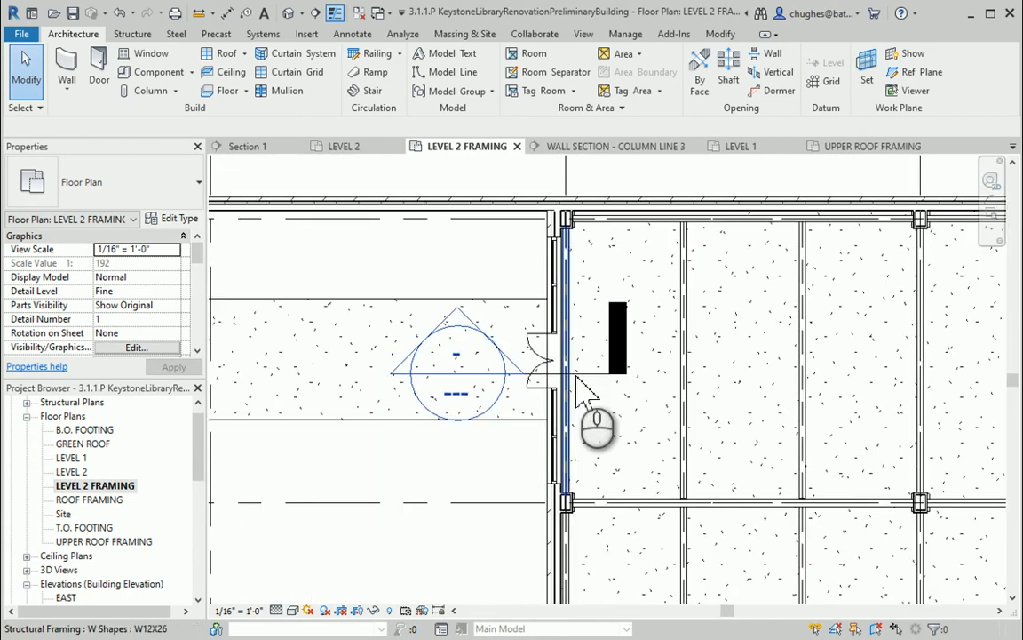
left_click(575, 382)
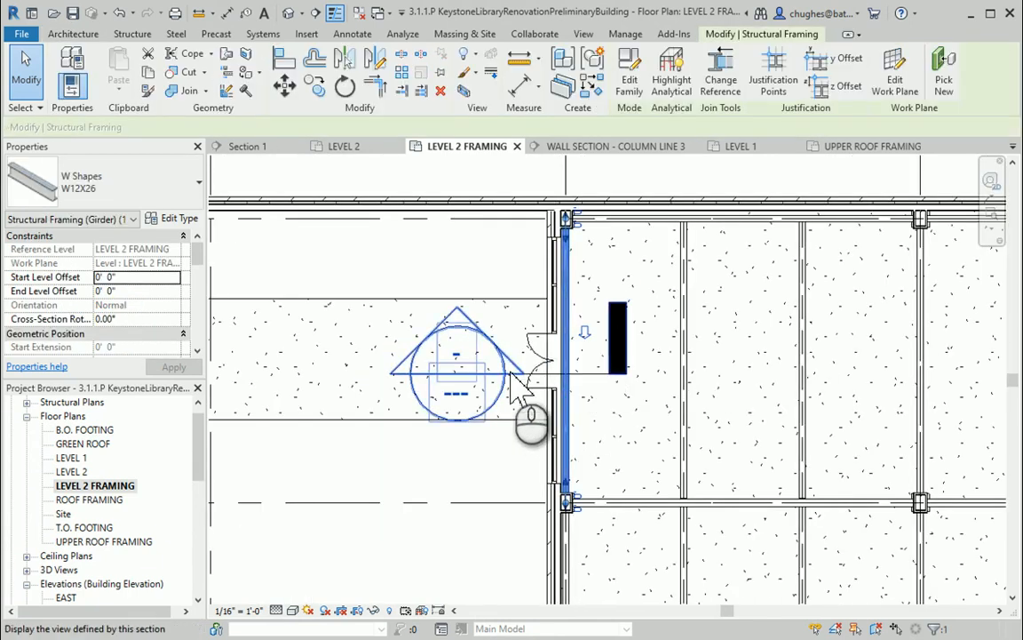
left_click(495, 271)
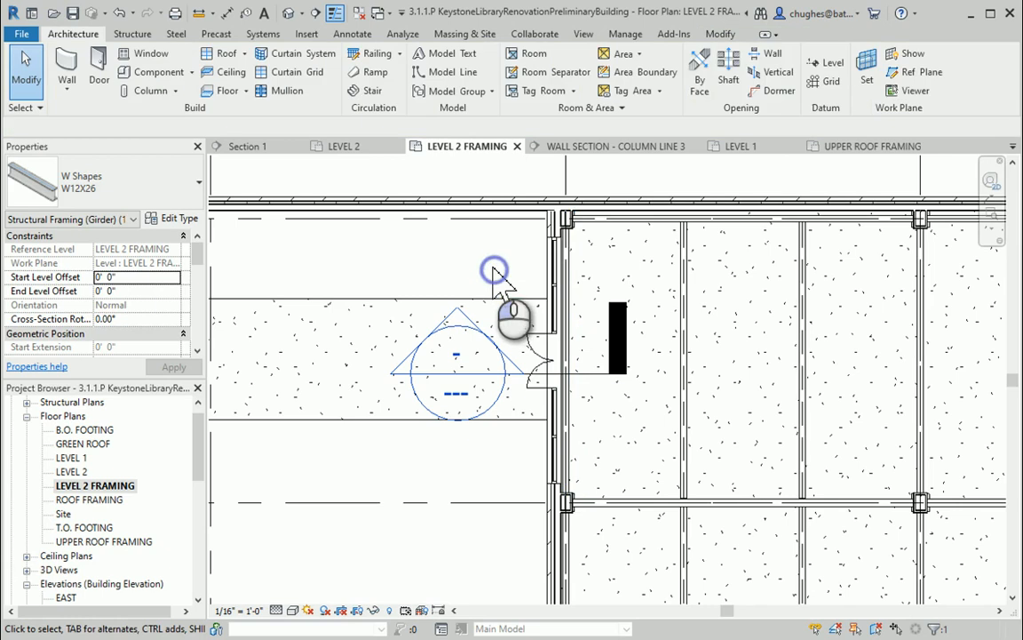
left_click(619, 353)
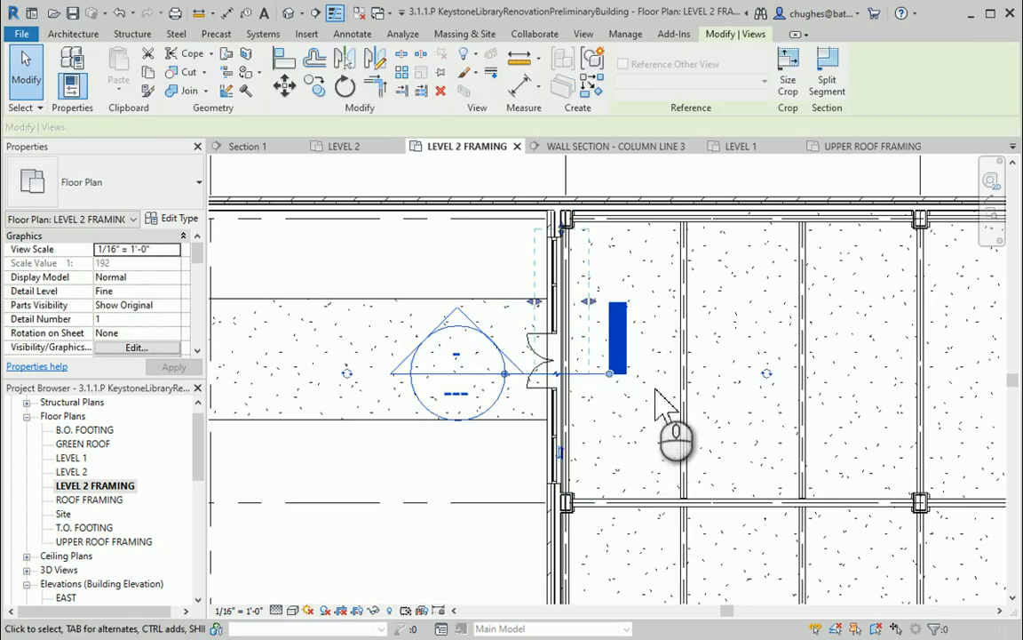
middle_click_drag(662, 407, 510, 382)
scroll(500, 373, "up", 1)
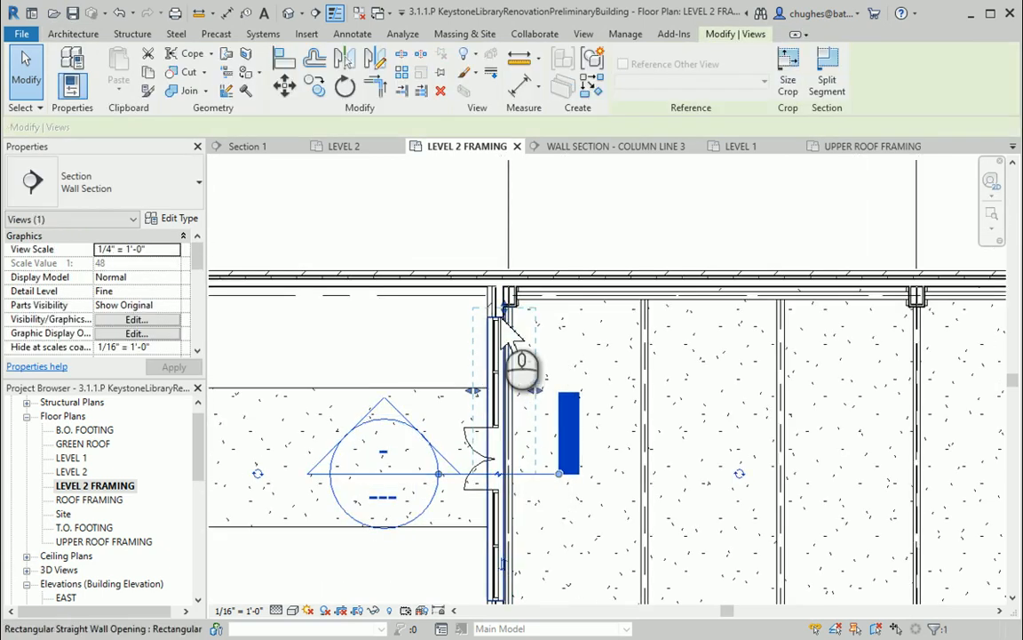
left_click_drag(462, 467, 465, 320)
scroll(503, 331, "up", 5)
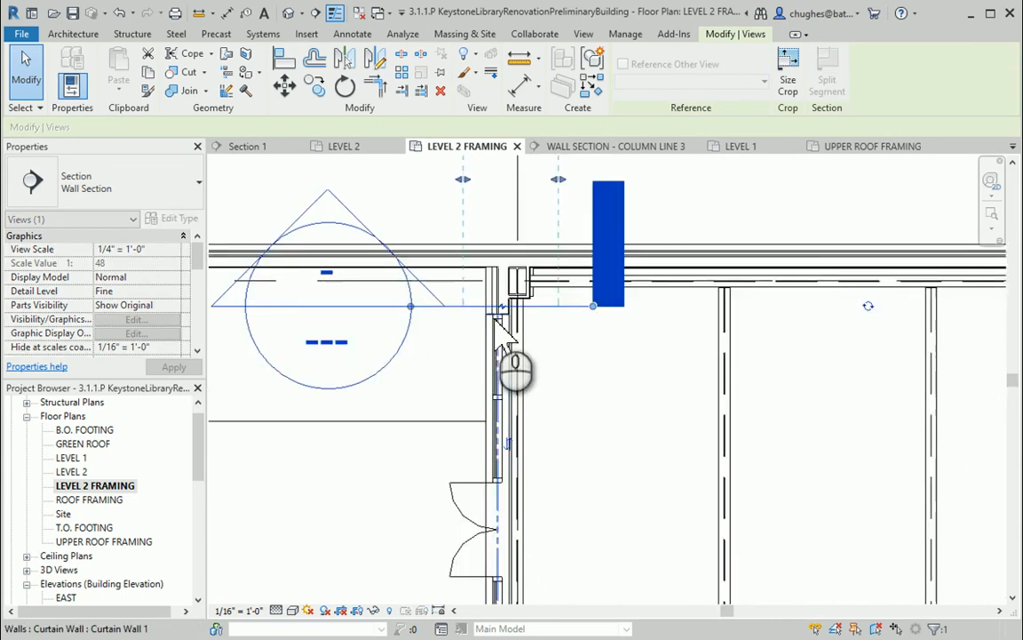
Step: Pull in the section mark's far clip until its view depth stops just past the cut line, short of the column
scroll(577, 307, "down", 5)
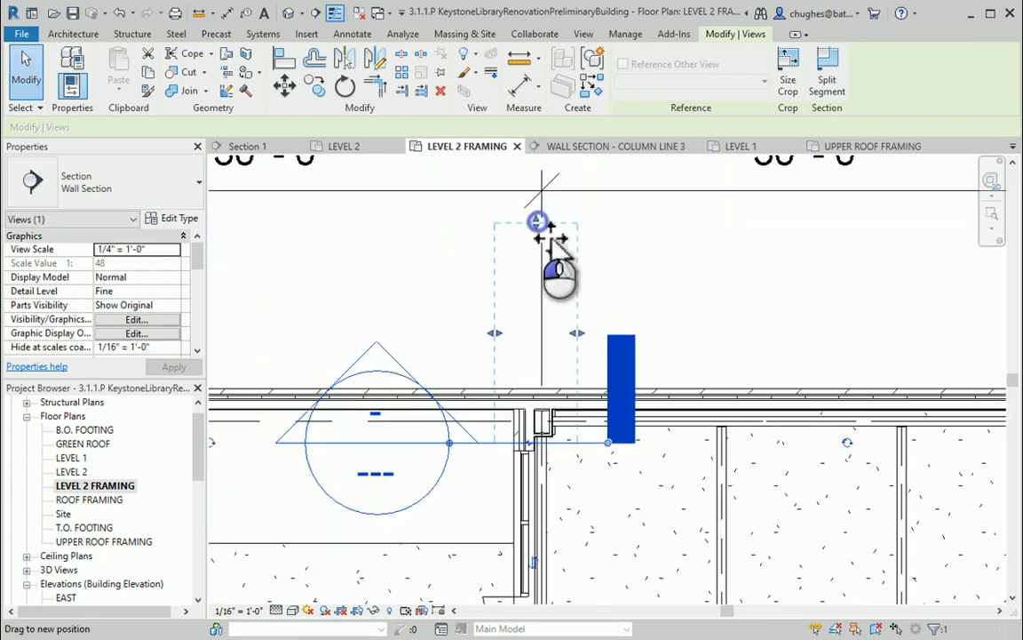
left_click_drag(542, 226, 549, 444)
scroll(549, 444, "up", 5)
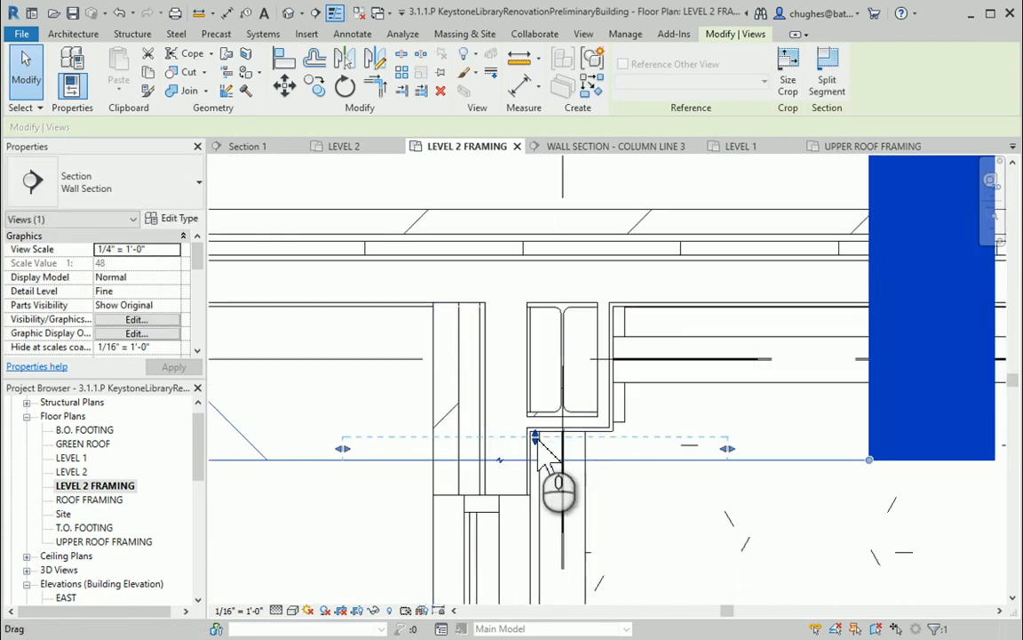
left_click_drag(545, 441, 549, 448)
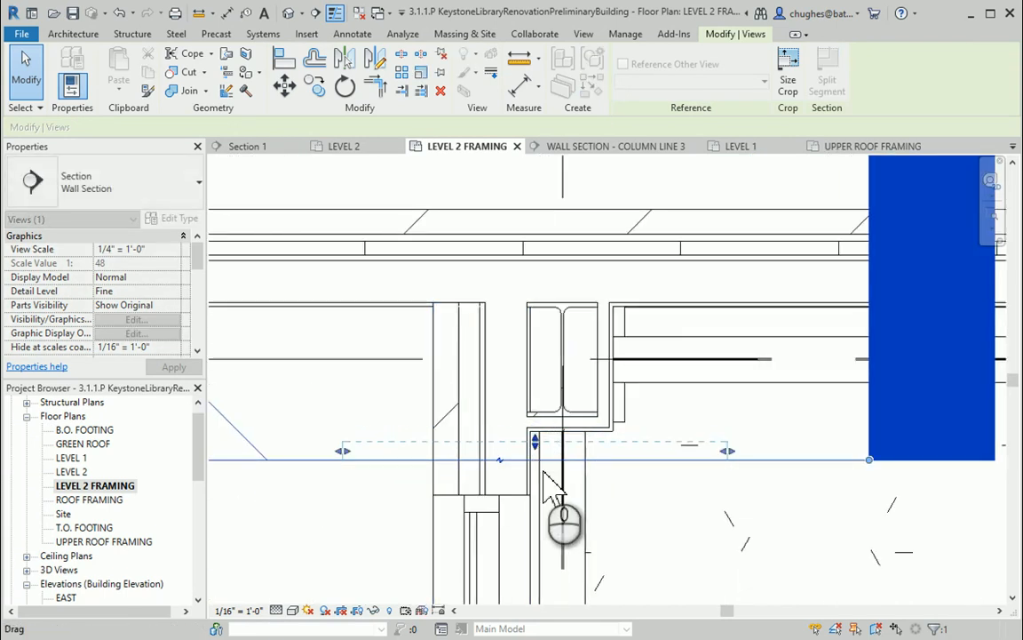
Step: Open the WALL SECTION - COLUMN LINE 3 view from its section mark and check the wall and its material notes
left_click(320, 508)
left_click(373, 461)
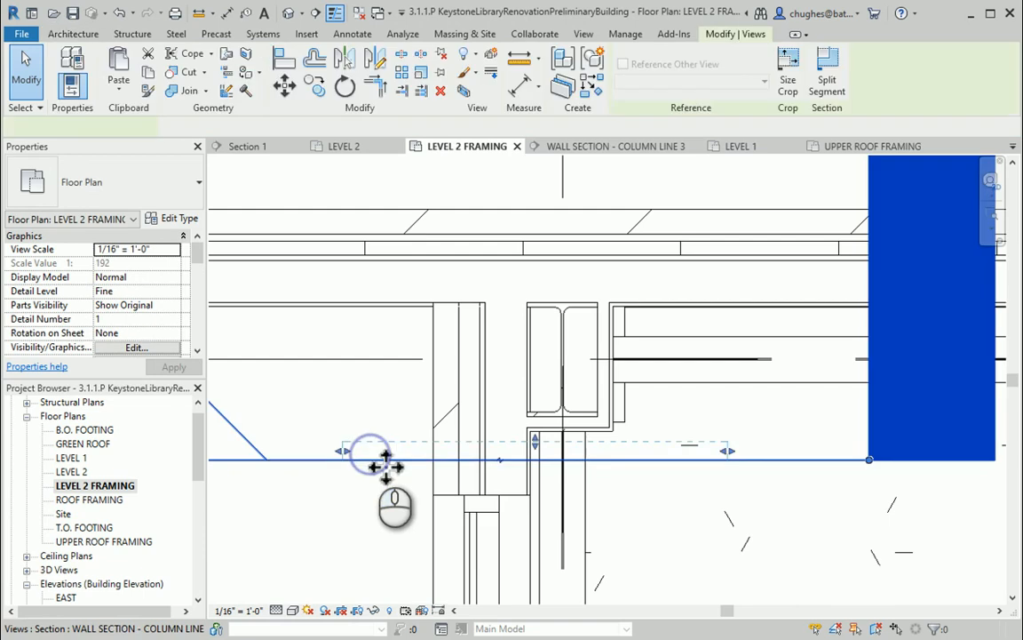
scroll(414, 476, "down", 1)
scroll(360, 482, "down", 1)
middle_click_drag(360, 482, 415, 428)
right_click(333, 424)
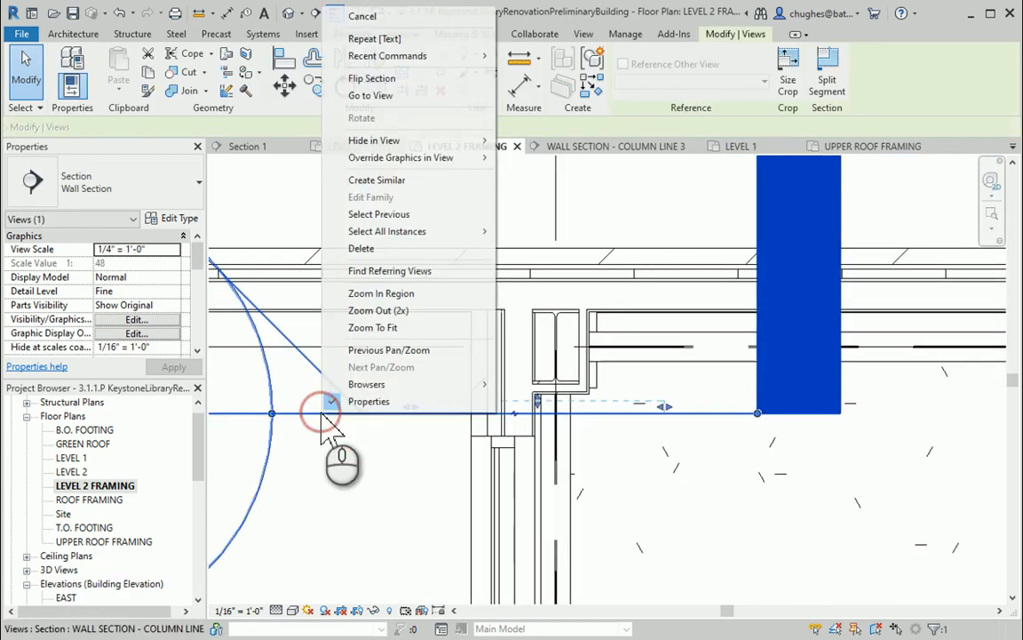
left_click(413, 96)
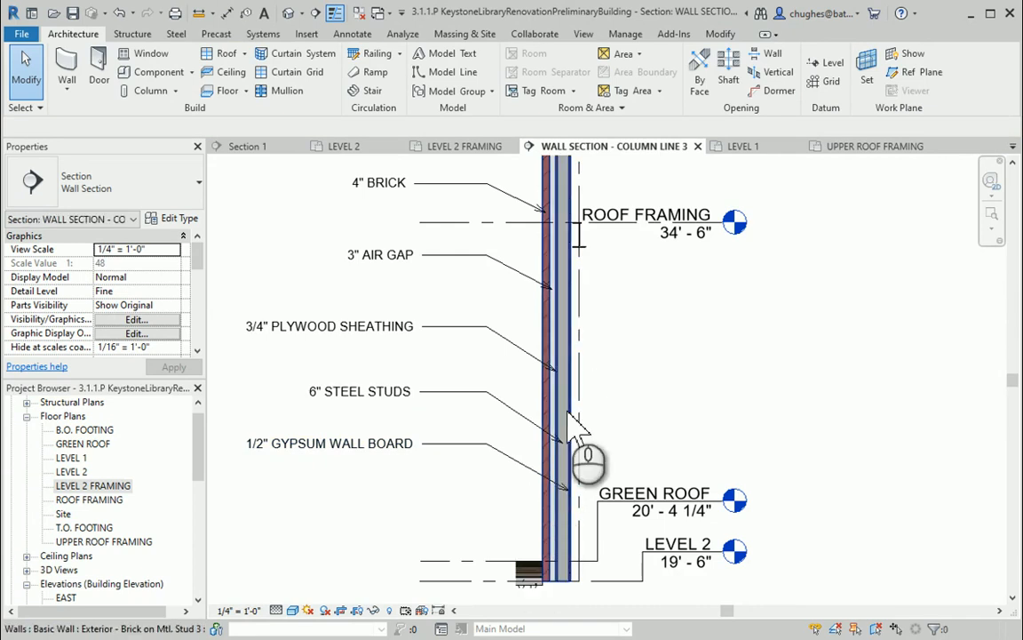
middle_click_drag(630, 343, 617, 440)
scroll(616, 440, "down", 2)
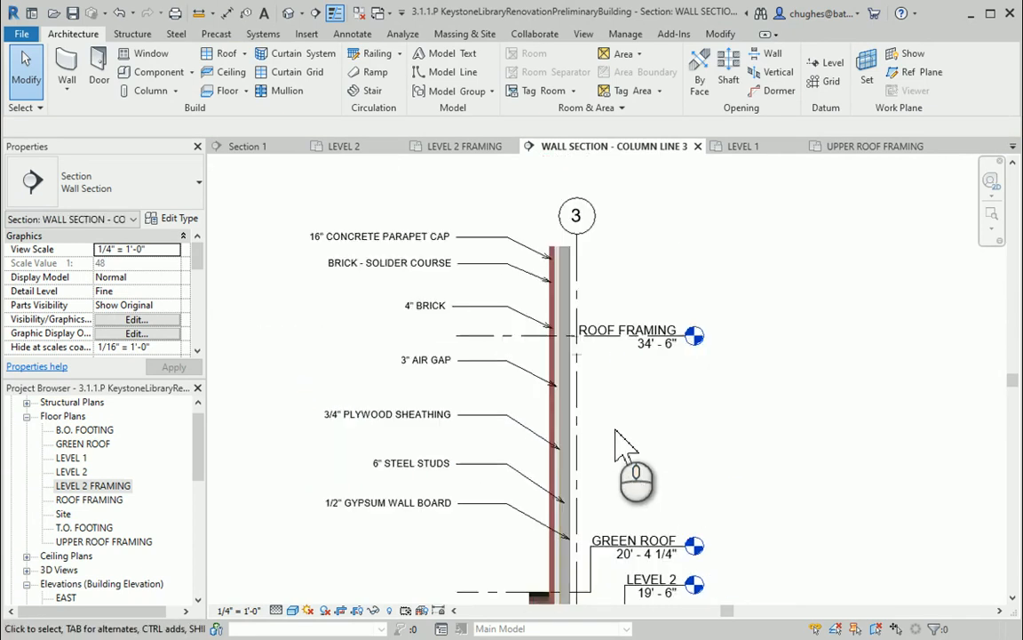
mouse_move(609, 388)
middle_mouse_down()
mouse_move(635, 411)
mouse_move(607, 394)
middle_mouse_up()
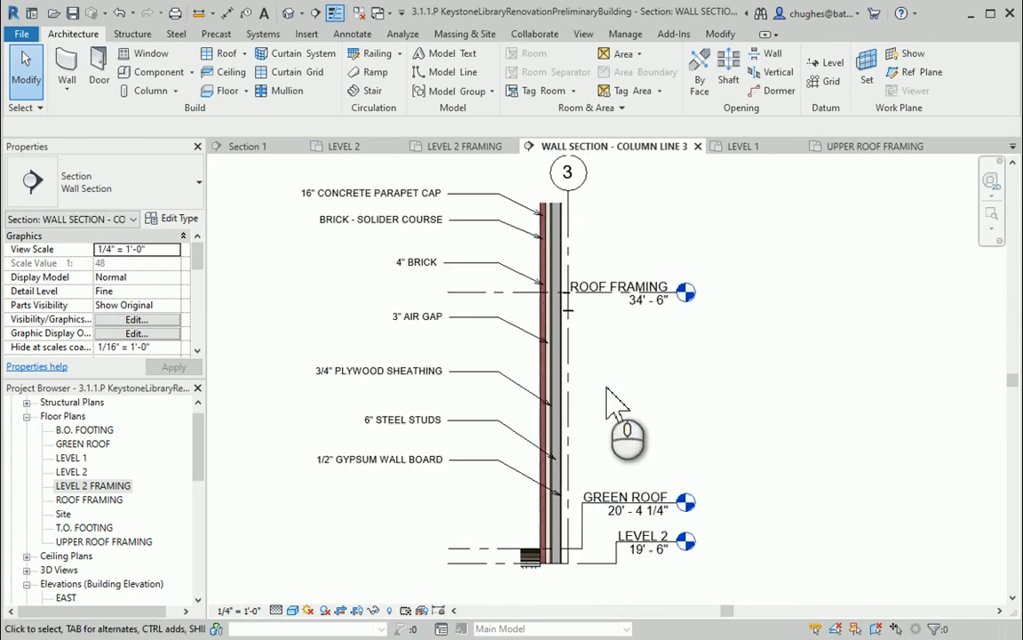
left_click(439, 227)
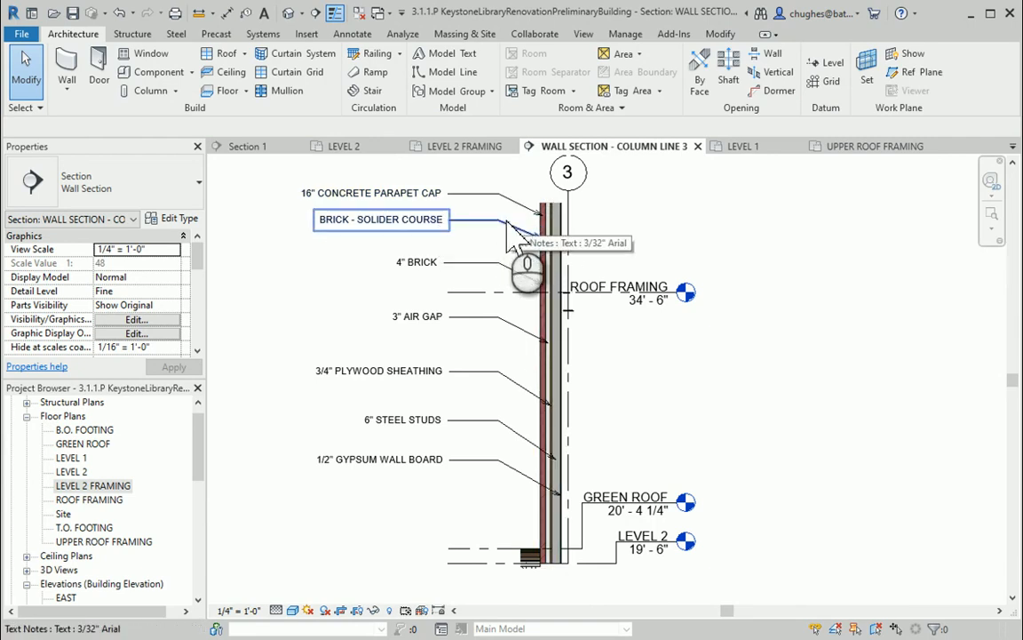
key("Escape")
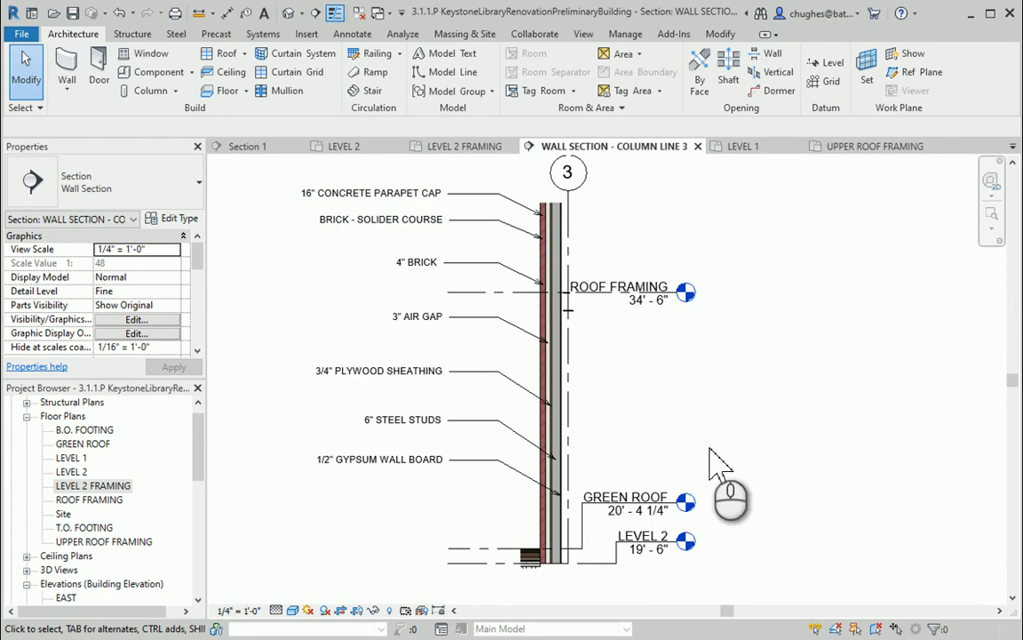
Step: Reset the GREEN ROOF level line to the crop region
scroll(605, 583, "up", 4)
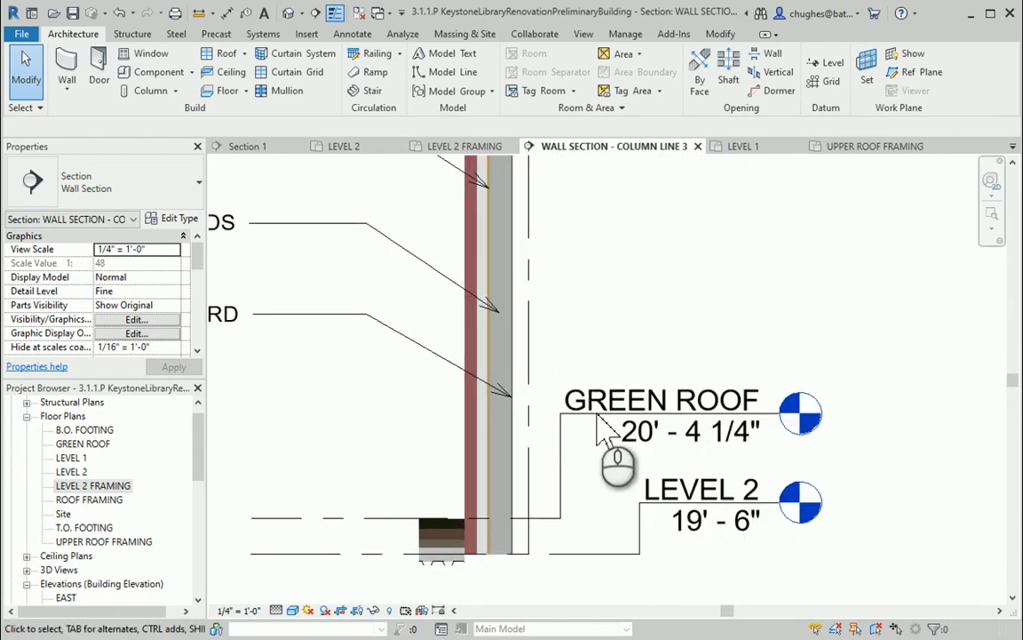
left_click(602, 427)
right_click(600, 424)
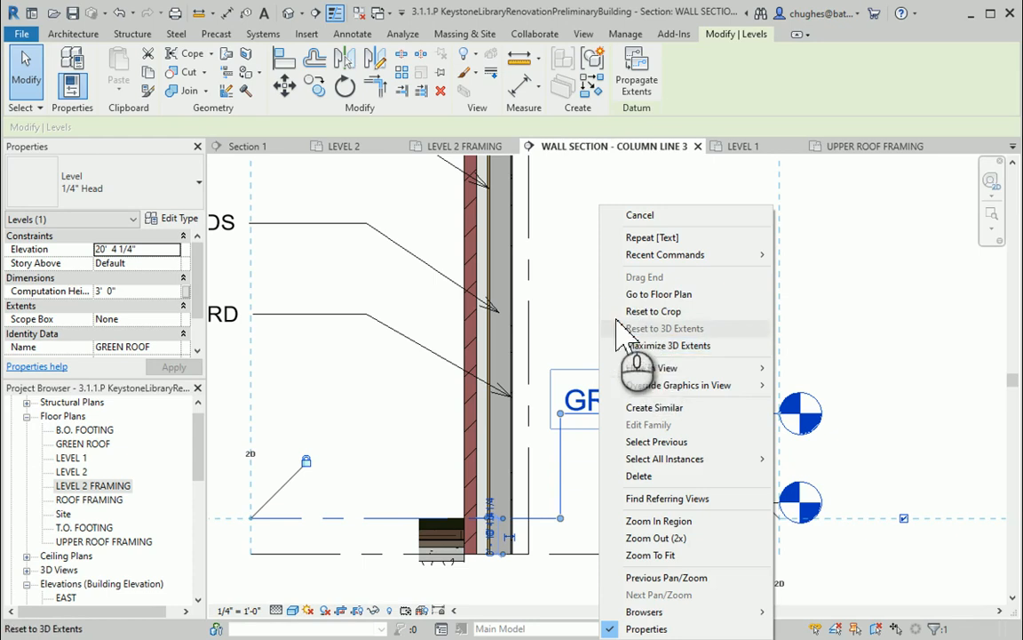
left_click(650, 311)
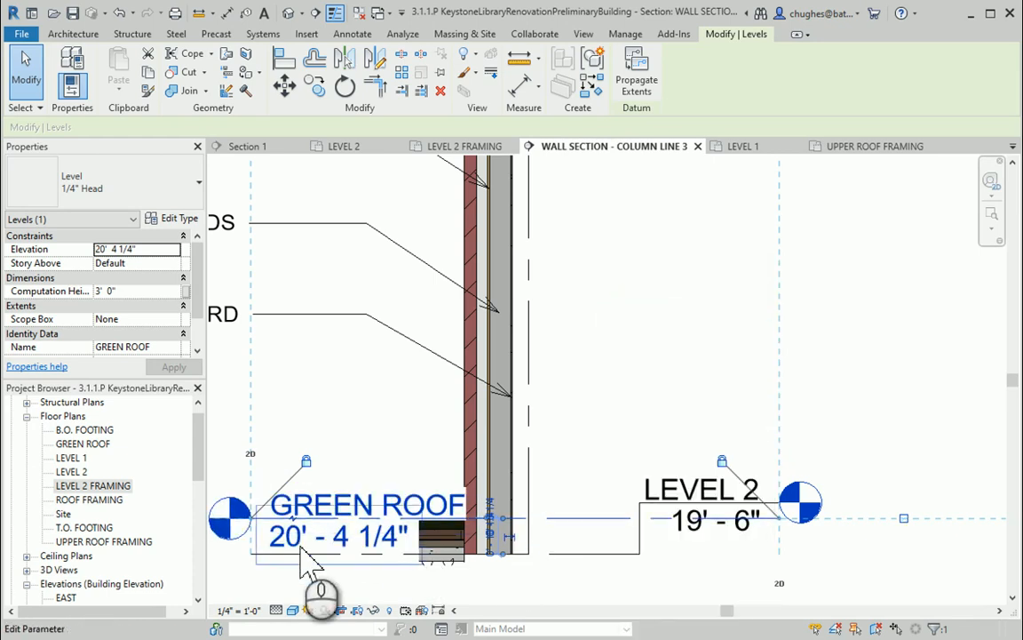
Step: Show the GREEN ROOF level head only on the interior end, and offset it with an elbow above the LEVEL 2 head
middle_click_drag(360, 554, 391, 497)
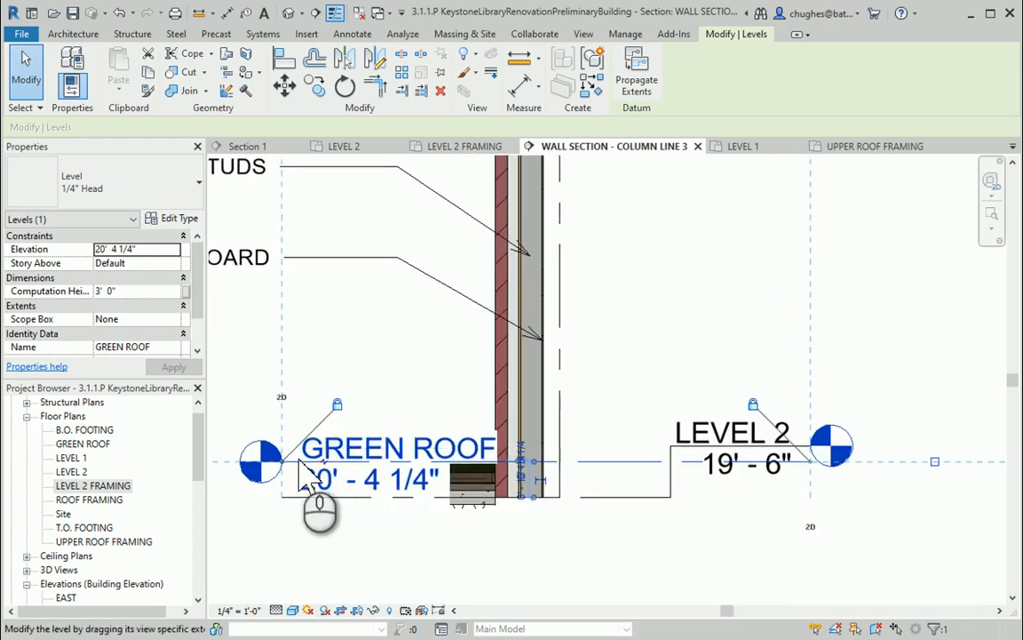
middle_click_drag(309, 461, 359, 455)
scroll(358, 455, "down", 1)
left_click(225, 456)
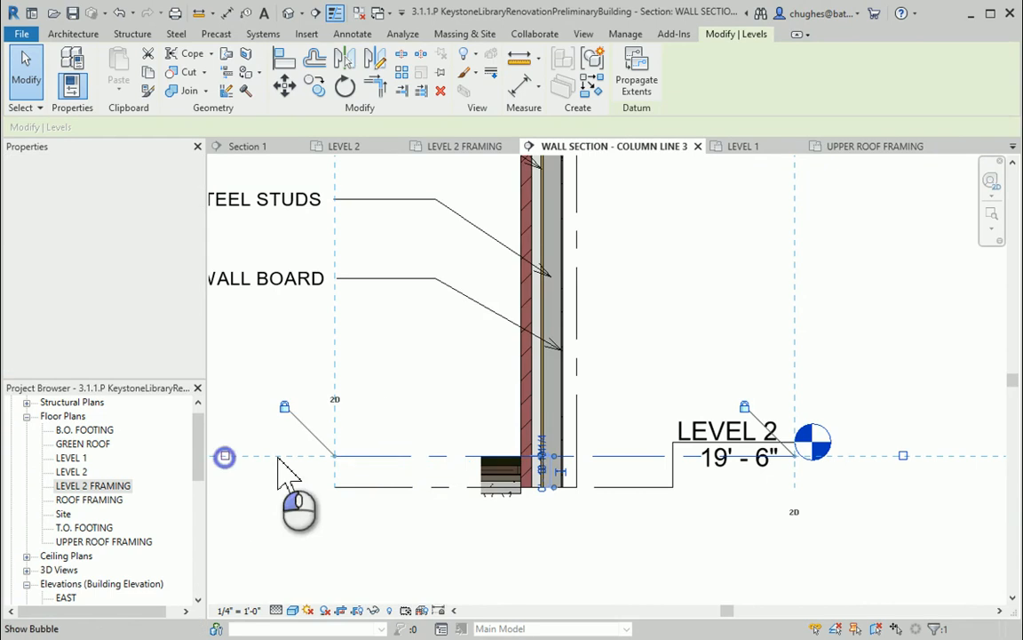
left_click(902, 455)
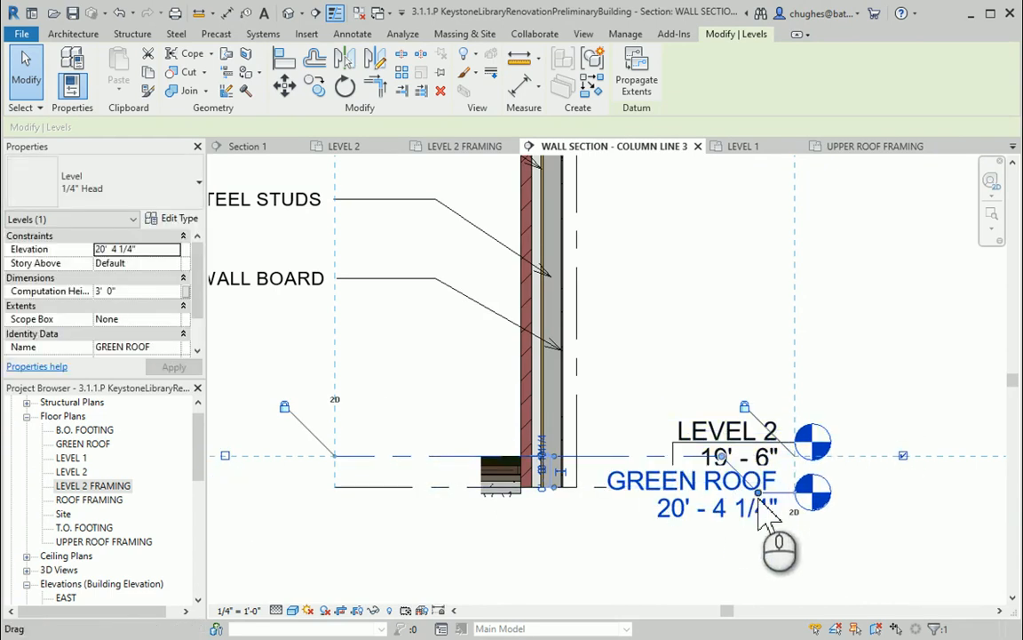
left_click_drag(761, 452, 613, 365)
left_click(696, 582)
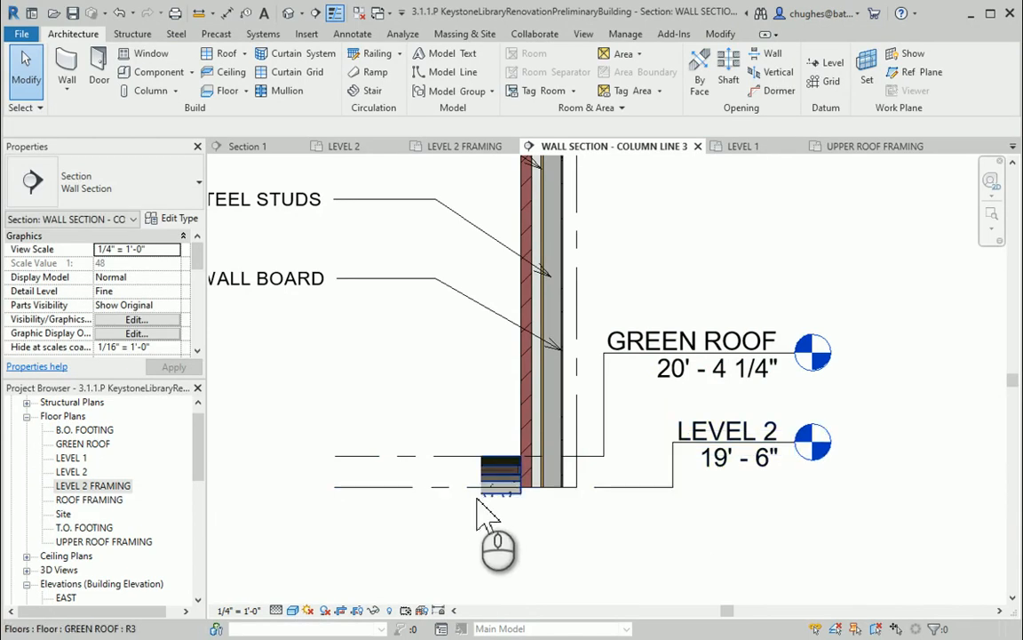
Step: Widen the section's crop region on the exterior side to take in a longer stretch of green roof, and hide its boundary
scroll(491, 462, "down", 3)
middle_click_drag(461, 477, 481, 495)
scroll(435, 526, "down", 2)
left_click(357, 610)
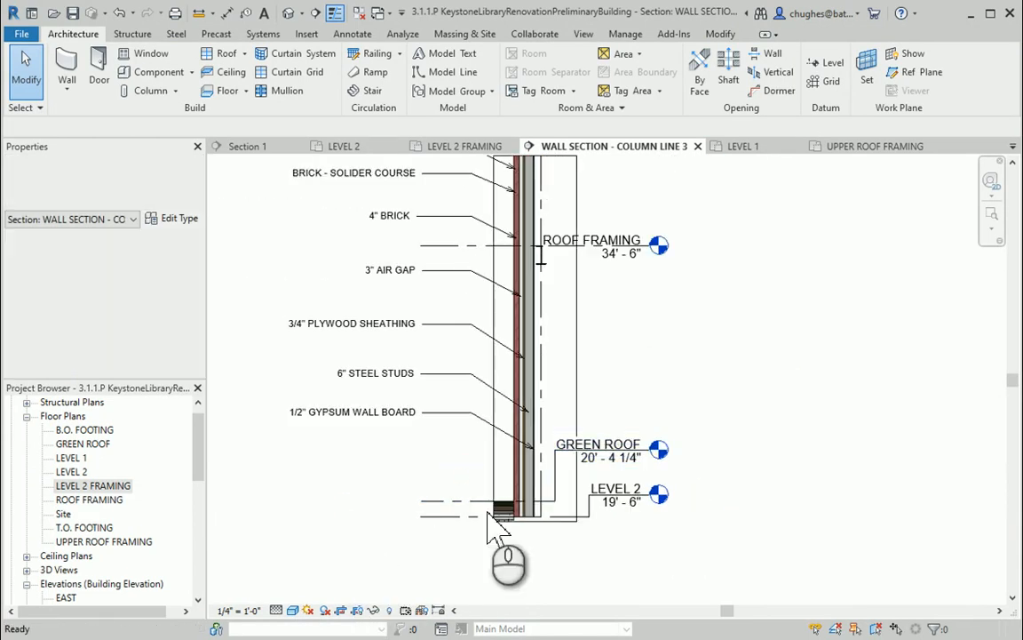
left_click(494, 410)
left_click_drag(494, 339, 411, 340)
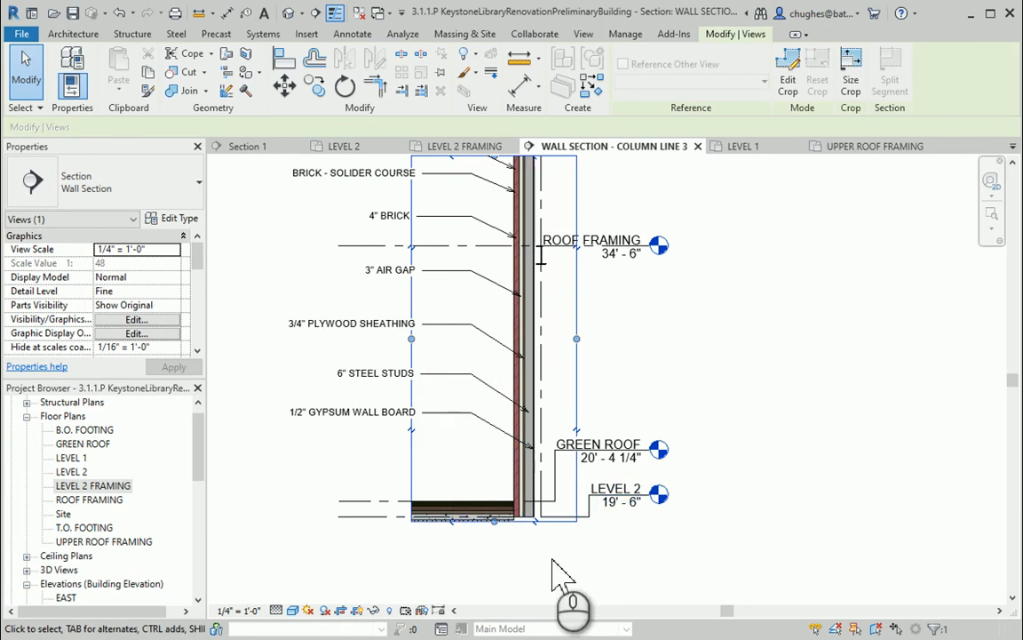
scroll(522, 567, "up", 6)
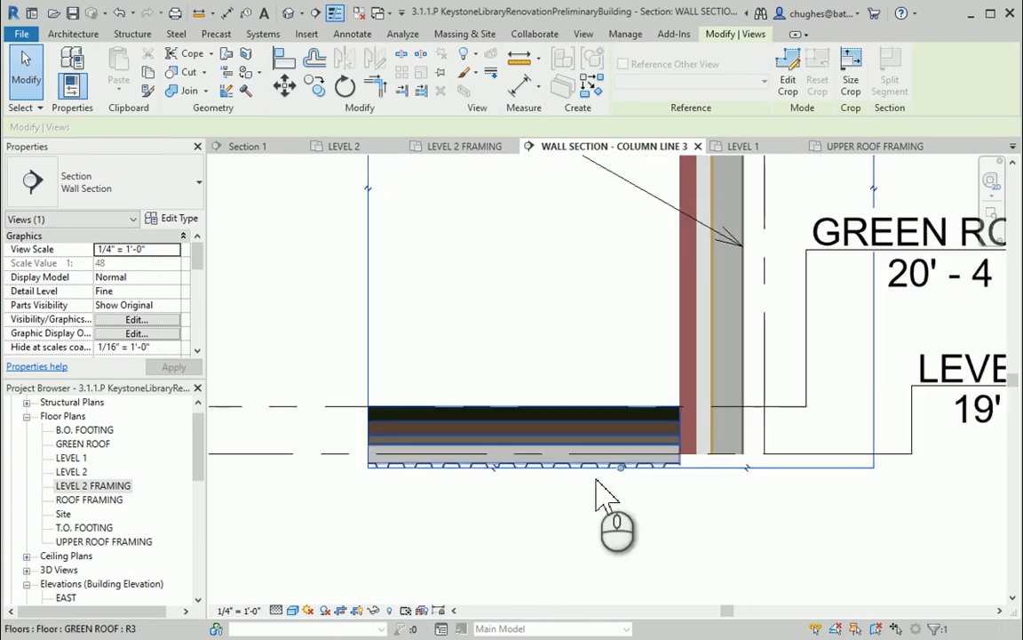
scroll(569, 546, "down", 6)
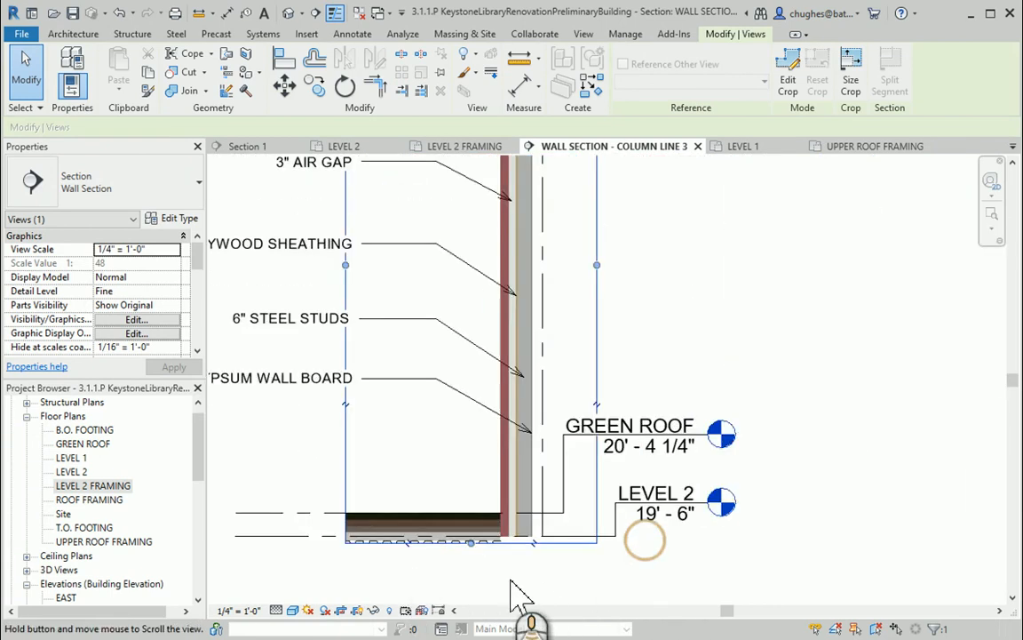
scroll(520, 593, "down", 3)
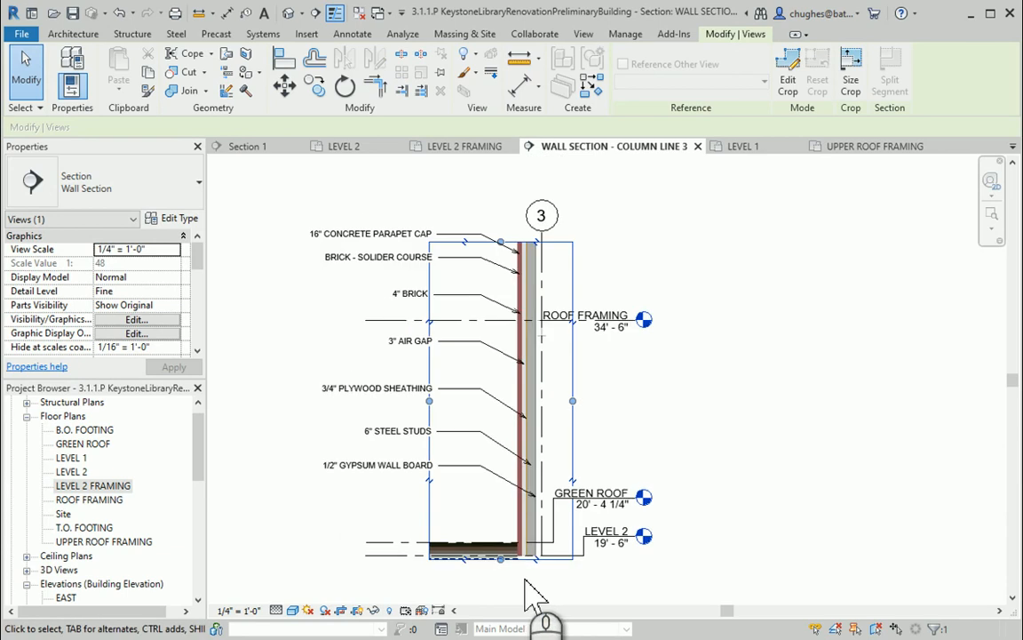
left_click(668, 424)
middle_click_drag(675, 430, 727, 404)
scroll(727, 404, "up", 1)
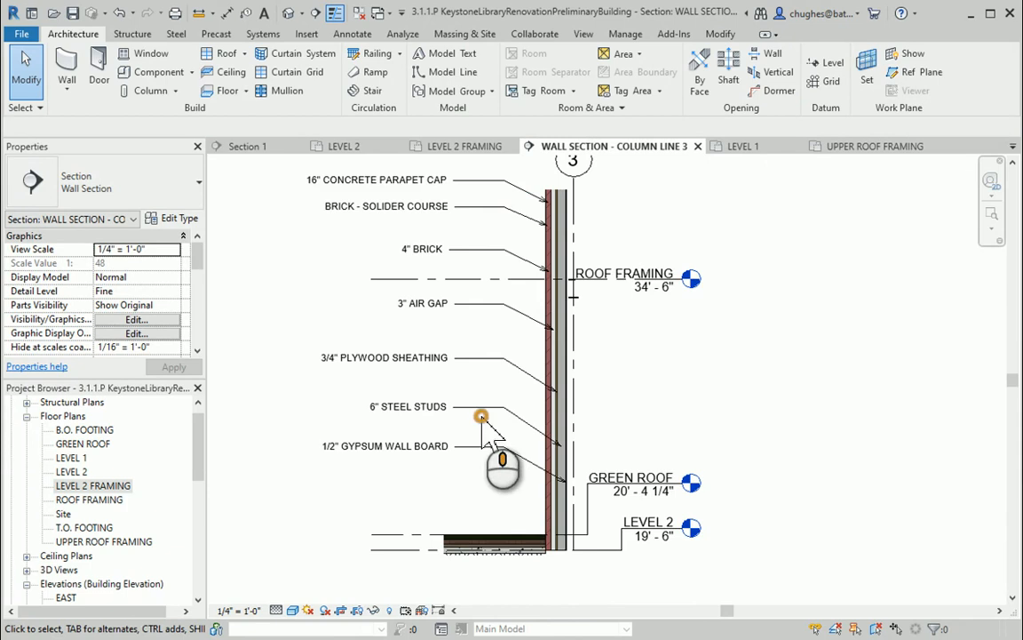
Step: Delete the 16" CONCRETE PARAPET CAP and BRICK - SOLIDER COURSE notes from the wall section
middle_click_drag(480, 415, 483, 434)
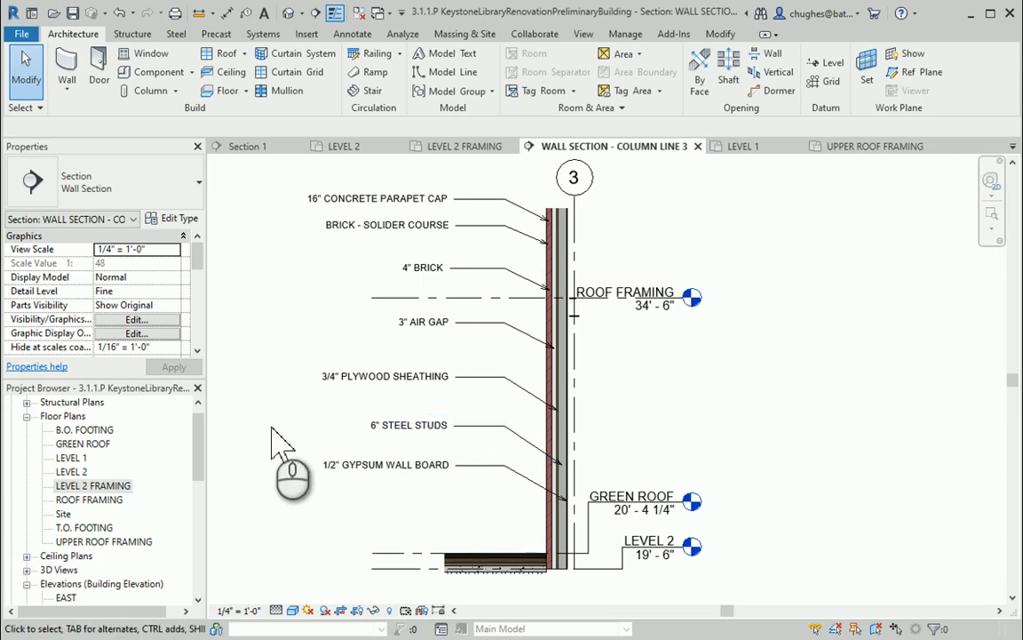
left_click(400, 198)
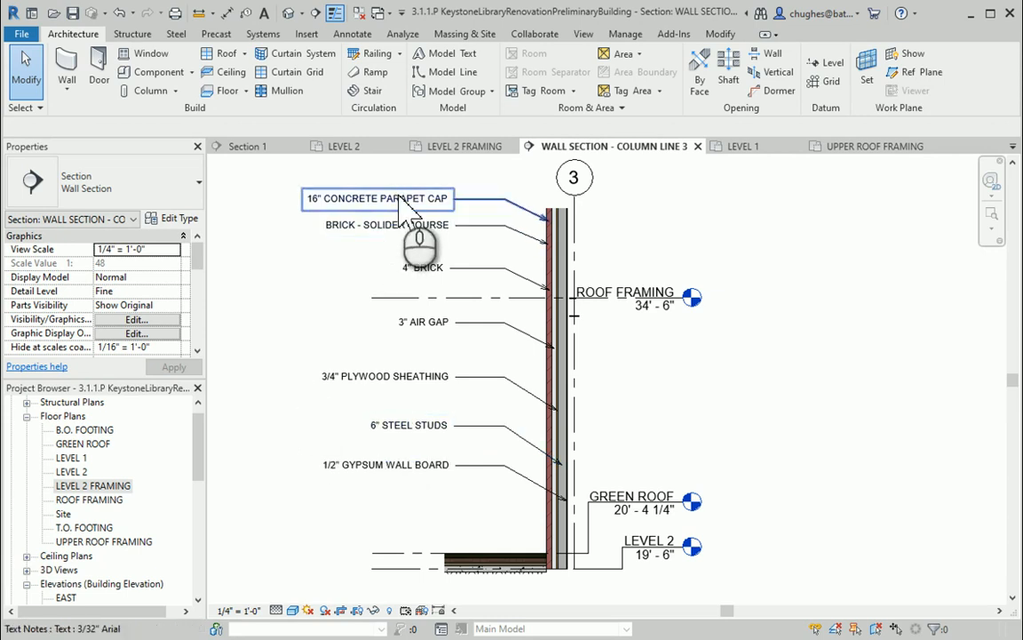
key("Delete")
left_click(404, 226)
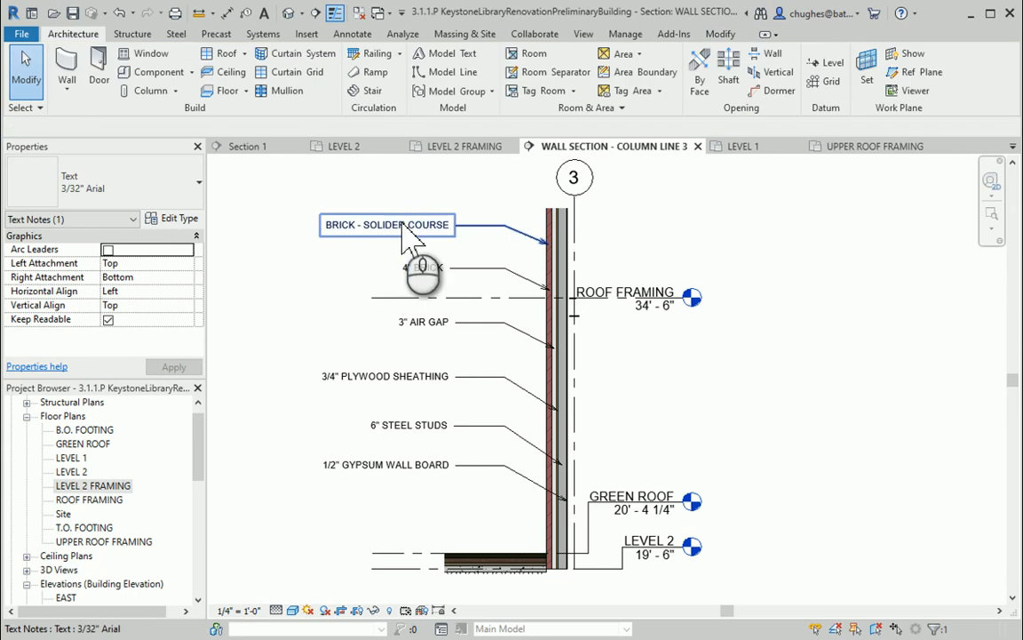
key("Delete")
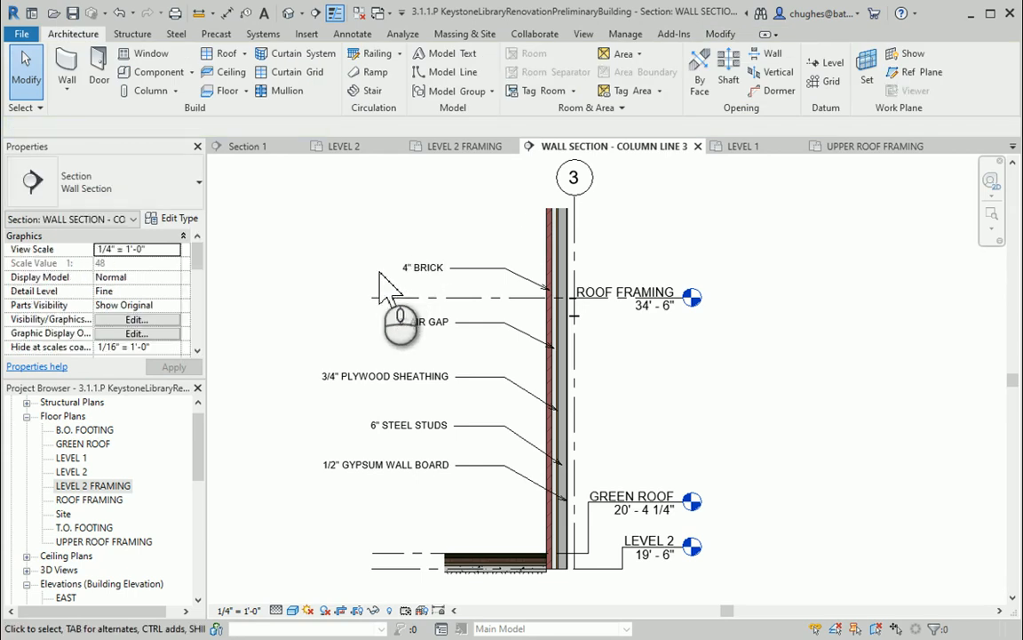